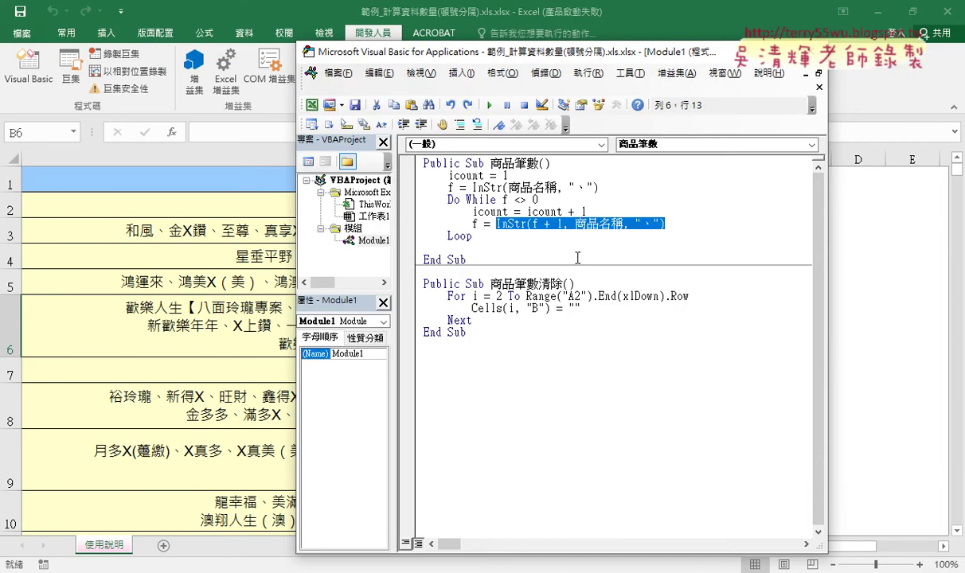
Leave the Google Doc and bring the Excel product-name worksheet to the front.
{"action": "left_click", "coordinate": [774, 263]}
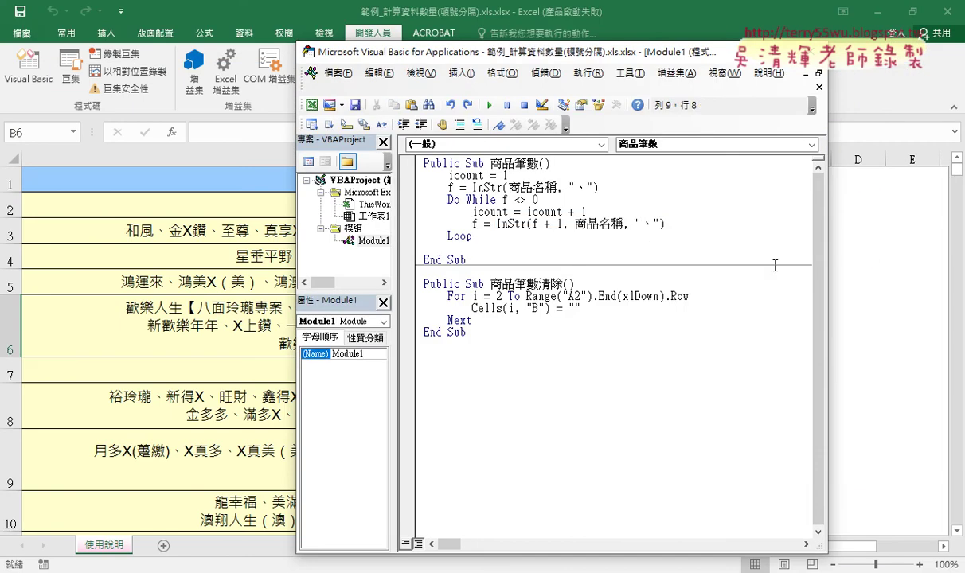
{"action": "left_click", "coordinate": [860, 326]}
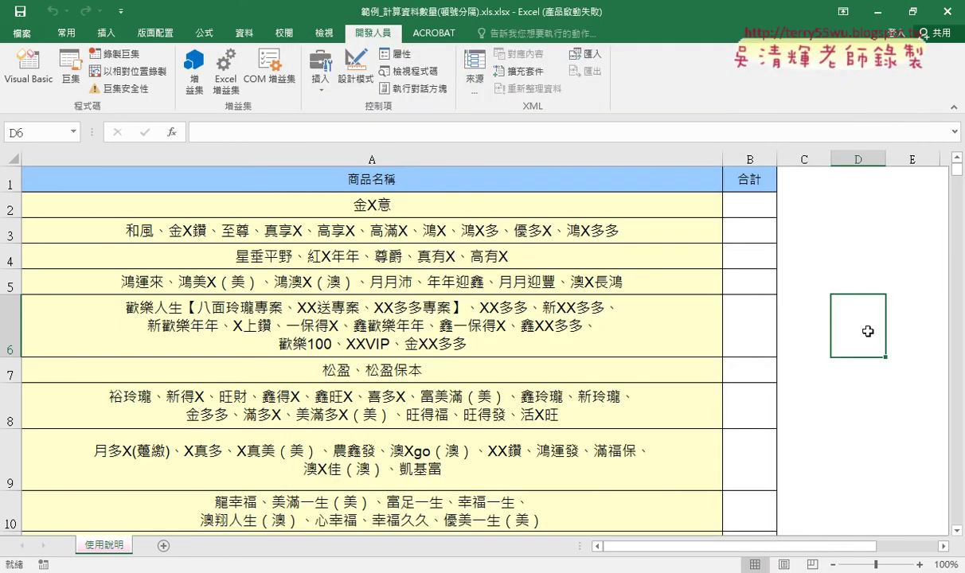
{"action": "left_click", "coordinate": [390, 232]}
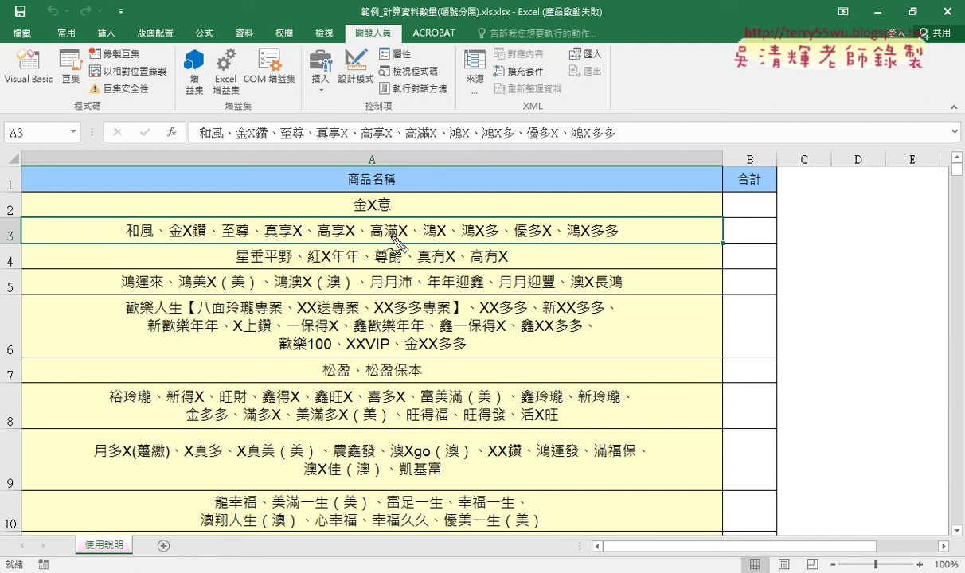
{"action": "mouse_move", "coordinate": [108, 211]}
{"action": "left_mouse_down"}
{"action": "mouse_move", "coordinate": [112, 240]}
{"action": "mouse_move", "coordinate": [624, 247]}
{"action": "left_mouse_up"}
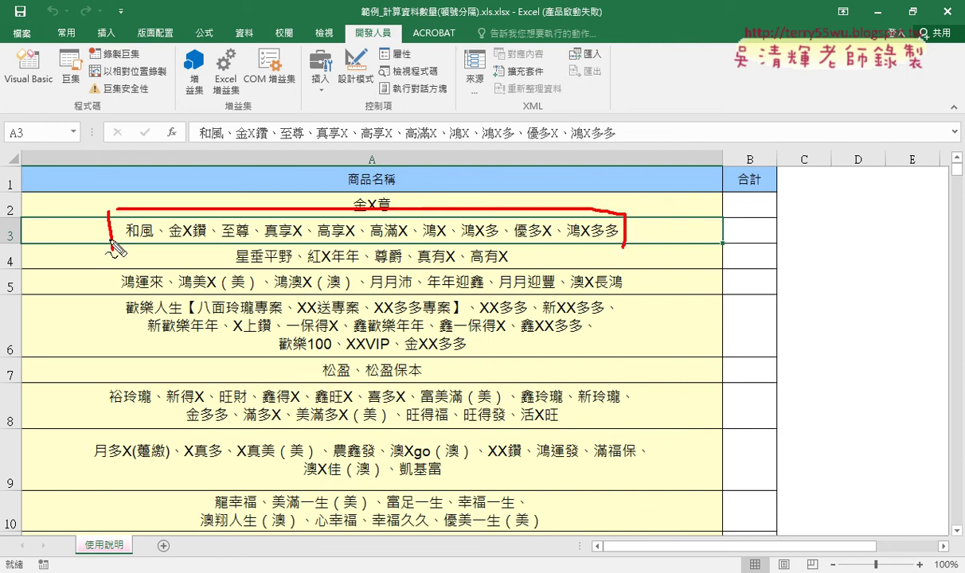
{"action": "left_click_drag", "start_coordinate": [118, 237], "coordinate": [610, 241]}
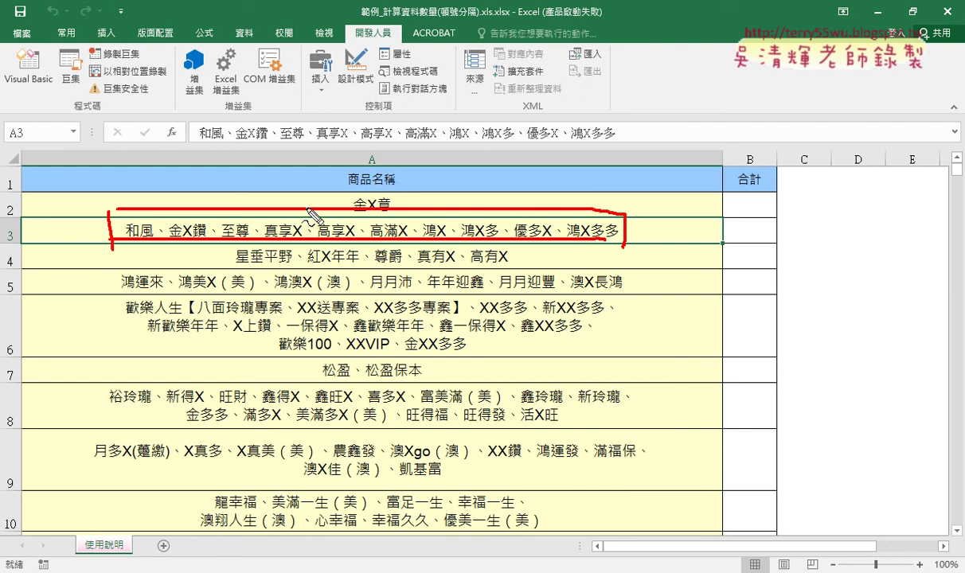
{"action": "mouse_move", "coordinate": [385, 213]}
{"action": "left_mouse_down"}
{"action": "mouse_move", "coordinate": [408, 203]}
{"action": "mouse_move", "coordinate": [389, 216]}
{"action": "left_mouse_up"}
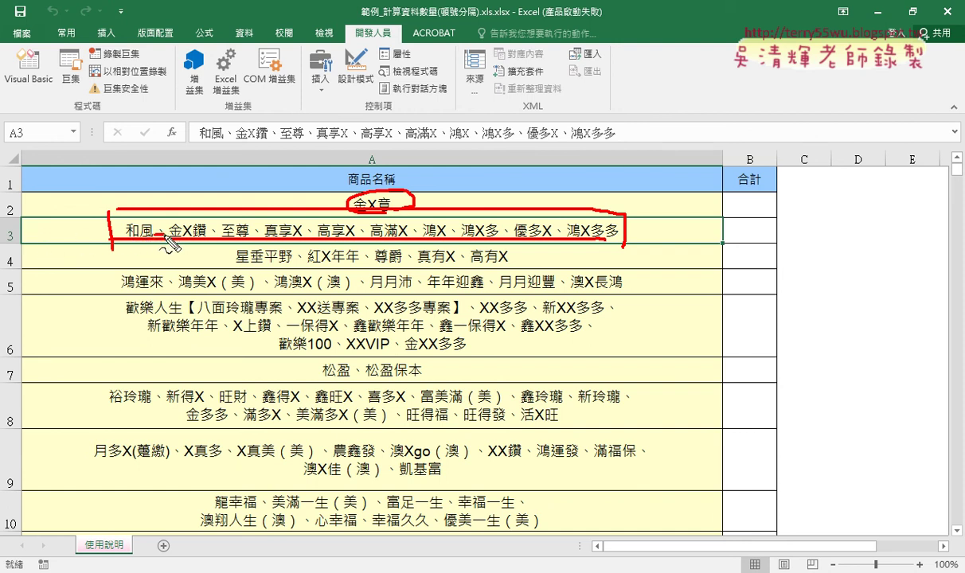
{"action": "left_click_drag", "start_coordinate": [154, 236], "coordinate": [318, 235]}
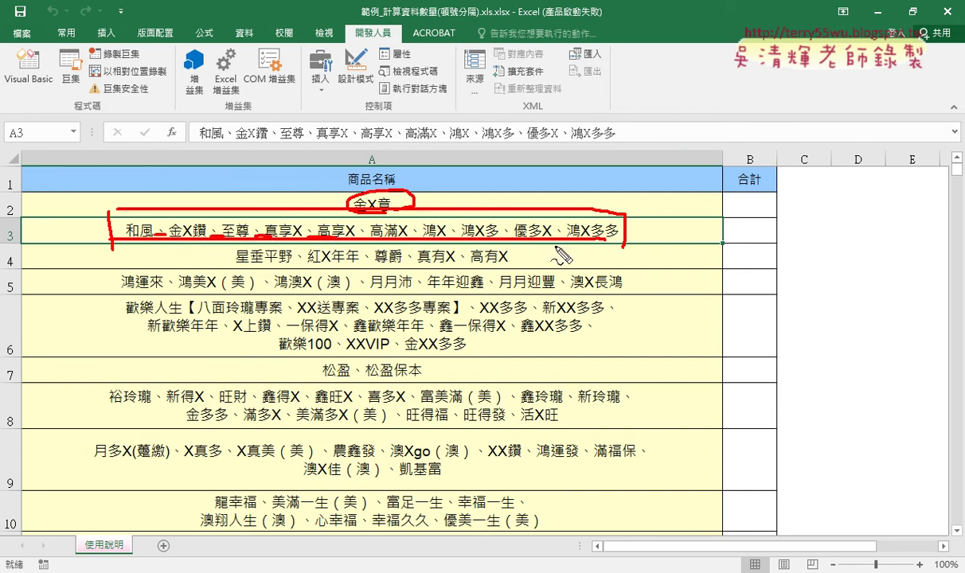
{"action": "left_click_drag", "start_coordinate": [644, 234], "coordinate": [664, 233]}
{"action": "mouse_move", "coordinate": [653, 224]}
{"action": "left_mouse_down"}
{"action": "mouse_move", "coordinate": [653, 248]}
{"action": "mouse_move", "coordinate": [671, 248]}
{"action": "left_mouse_up"}
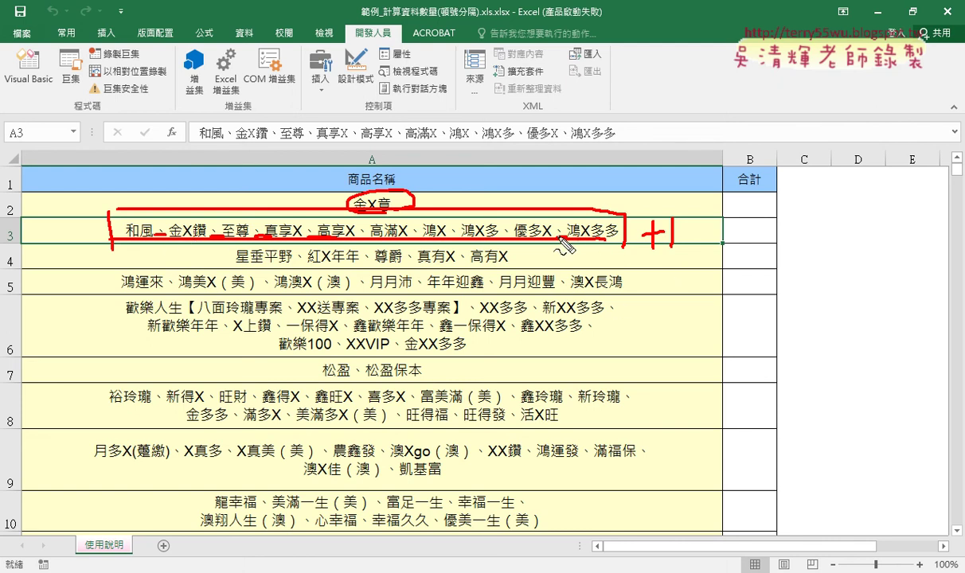
{"action": "key", "text": "Escape"}
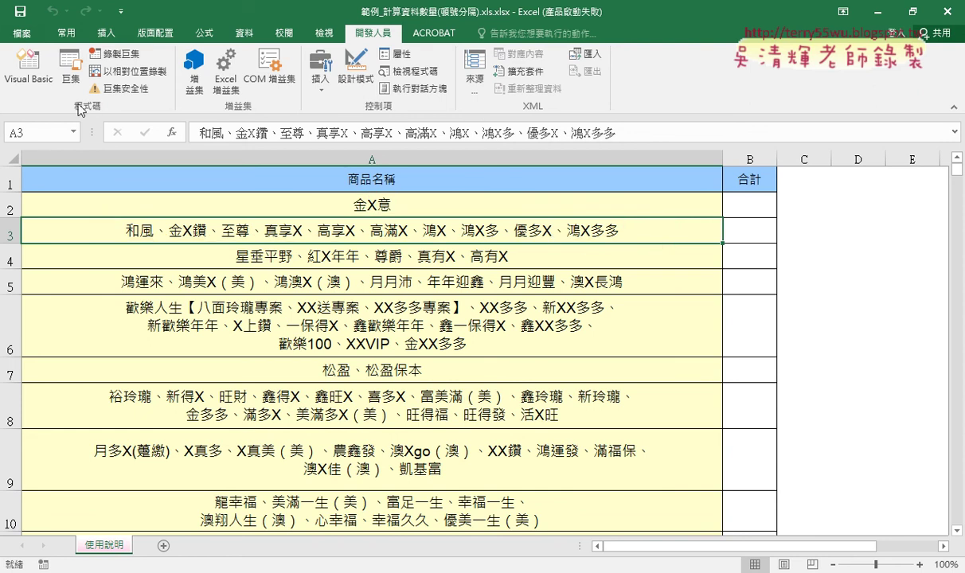
In the VBA editor, delete the old Do While block from 商品筆數.
{"action": "left_click", "coordinate": [32, 77]}
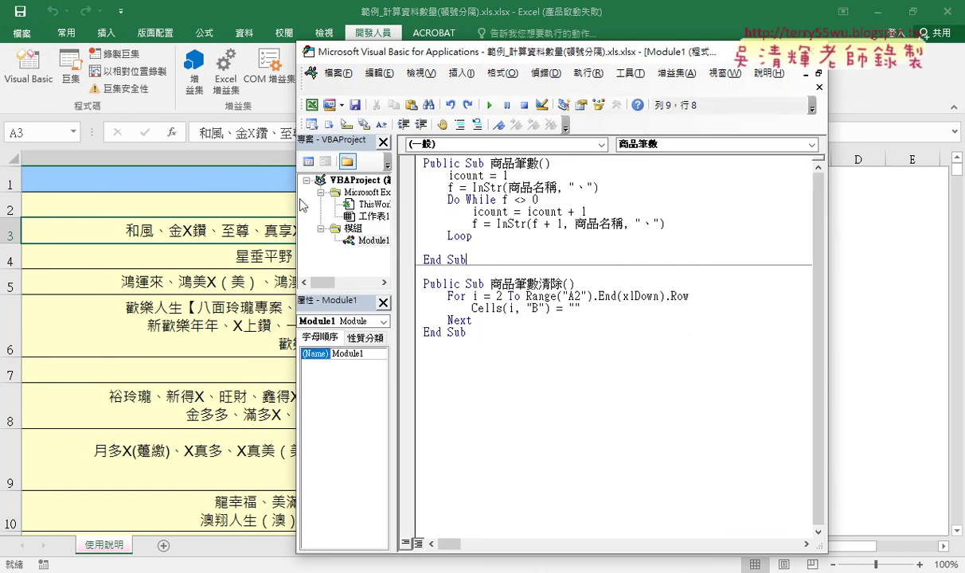
{"action": "left_click_drag", "start_coordinate": [473, 237], "coordinate": [415, 182]}
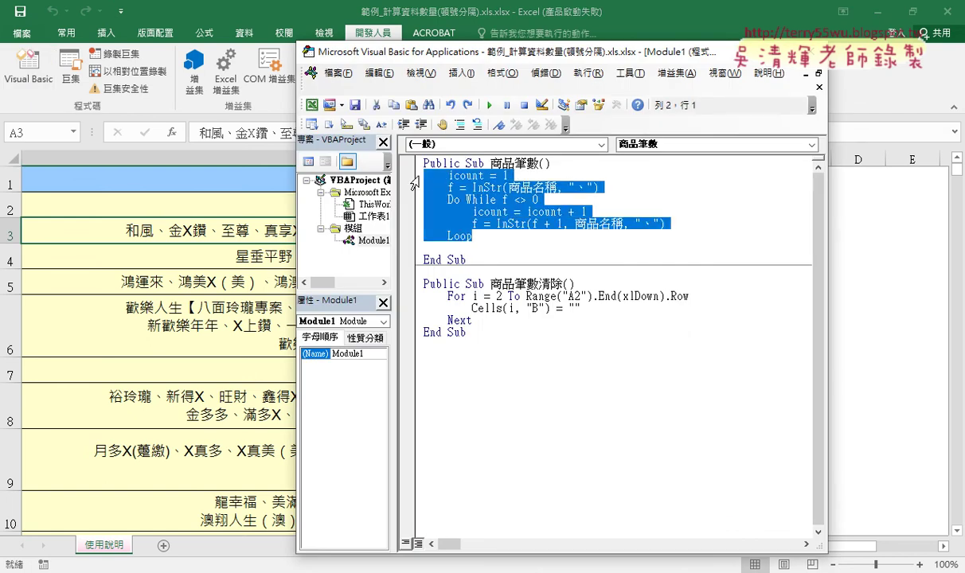
{"action": "key", "text": "Delete"}
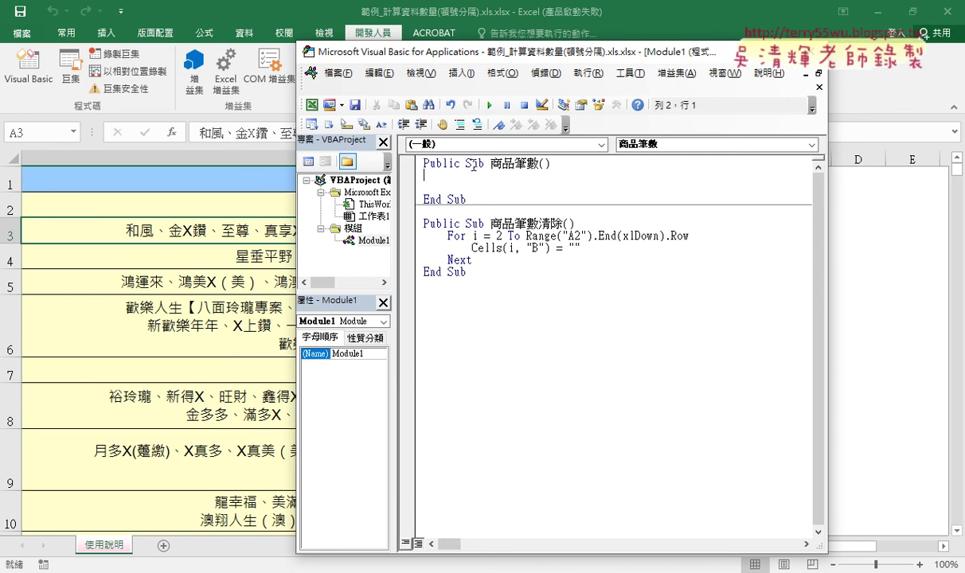
Drop Public from the 商品筆數 and 商品筆數清除 declarations and indent the empty body line.
{"action": "left_click_drag", "start_coordinate": [463, 164], "coordinate": [409, 160]}
{"action": "key", "text": "Delete"}
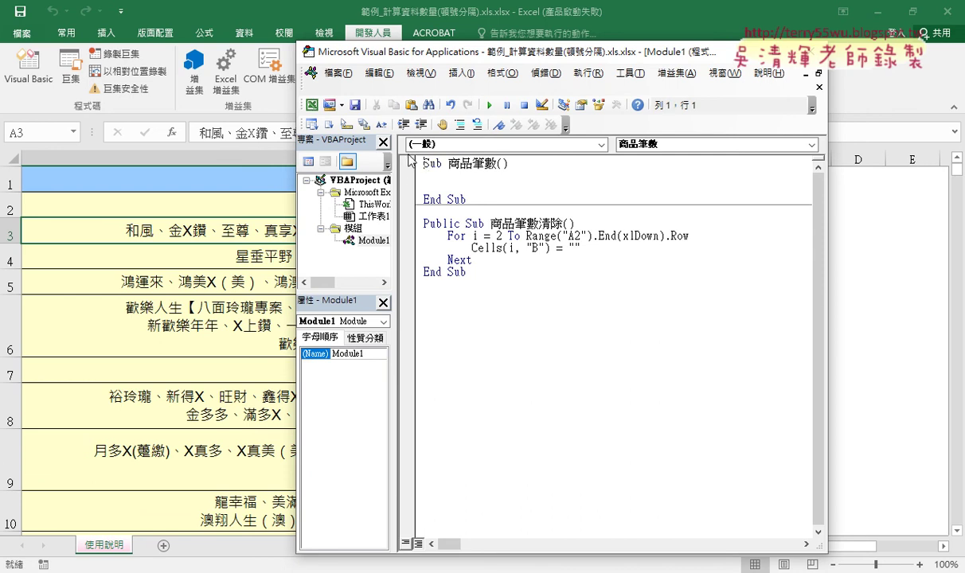
{"action": "left_click_drag", "start_coordinate": [498, 163], "coordinate": [513, 198]}
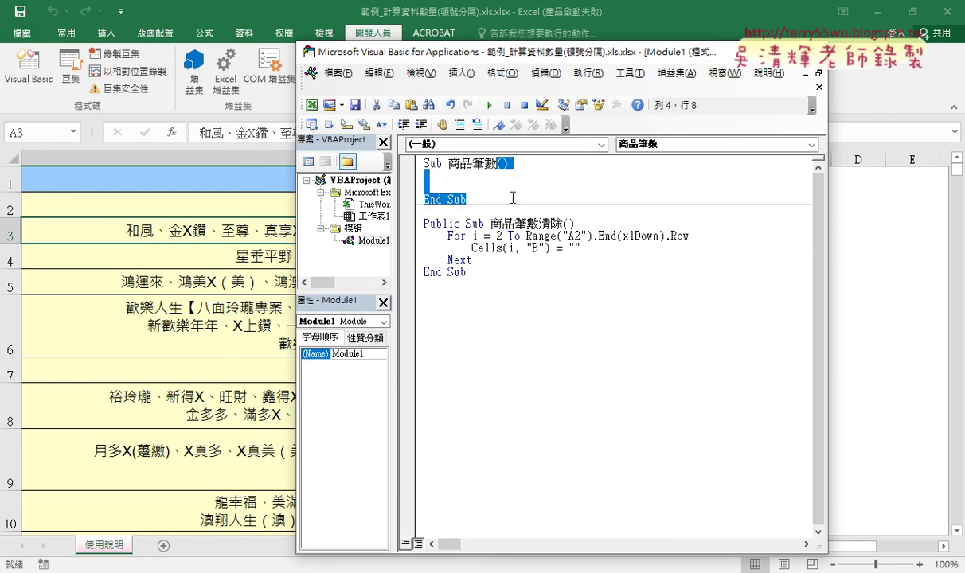
{"action": "key", "text": "Delete"}
{"action": "key", "text": "Return"}
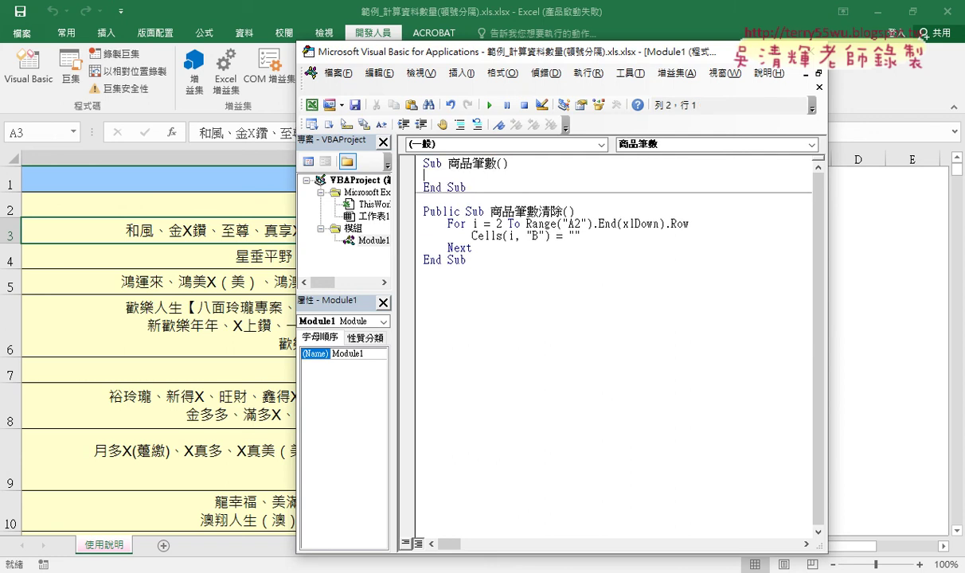
{"action": "left_click_drag", "start_coordinate": [465, 211], "coordinate": [412, 216]}
{"action": "key", "text": "Delete"}
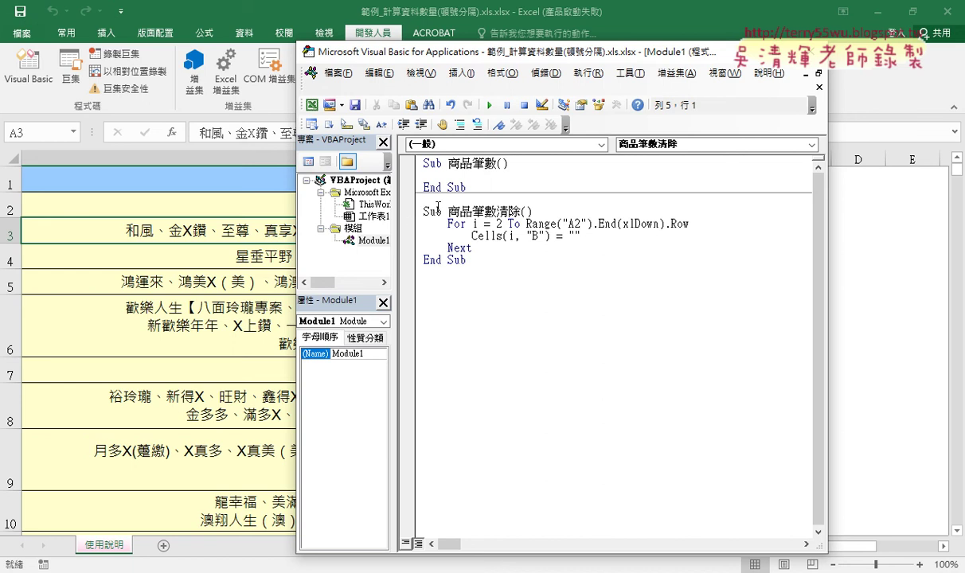
{"action": "left_click", "coordinate": [477, 176]}
{"action": "key", "text": "Tab"}
Write icount = 0, then do while vba.InStr(cells(3,"A"),"、") on the next line.
{"action": "type", "text": "coun"}
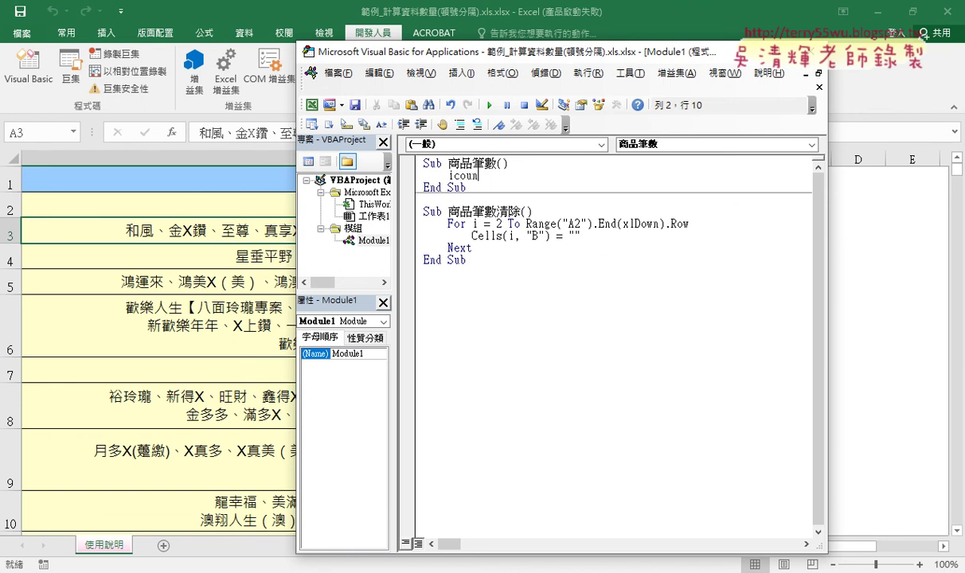
{"action": "type", "text": "t="}
{"action": "type", "text": "0"}
{"action": "key", "text": "Return"}
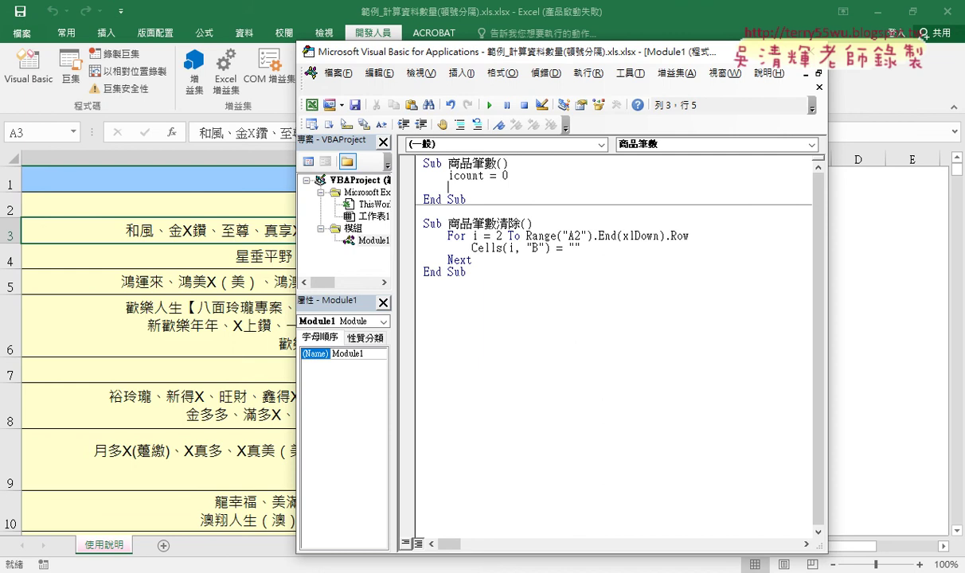
{"action": "type", "text": "d"}
{"action": "type", "text": "o w"}
{"action": "type", "text": "hil"}
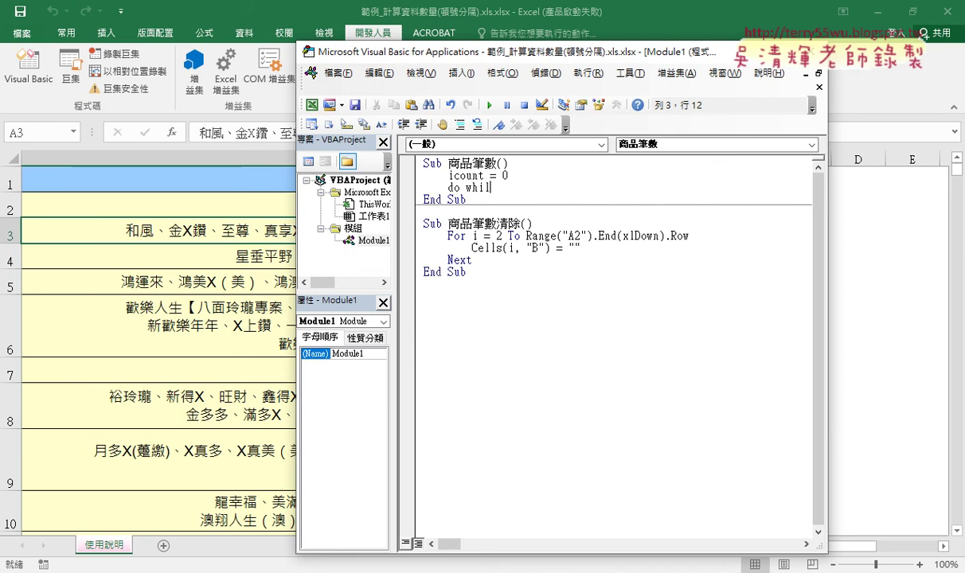
{"action": "type", "text": "e "}
{"action": "type", "text": "in"}
{"action": "key", "text": "BackSpace"}
{"action": "key", "text": "BackSpace"}
{"action": "type", "text": "vba."}
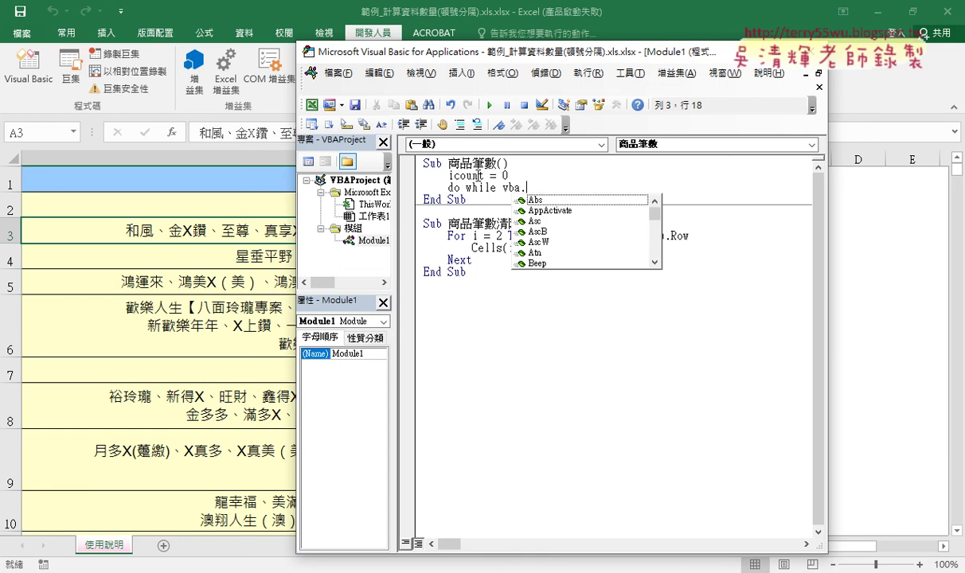
{"action": "type", "text": "in"}
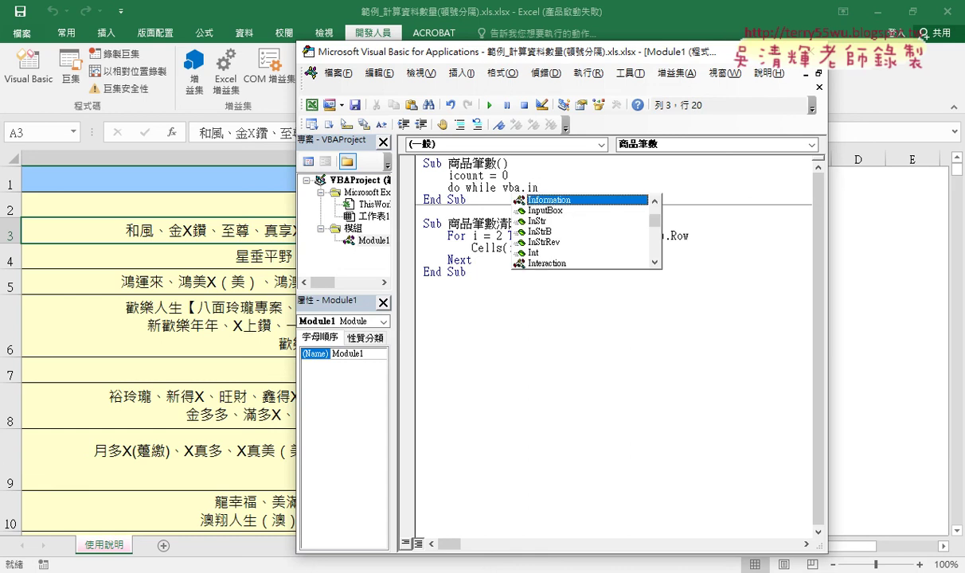
{"action": "type", "text": "s"}
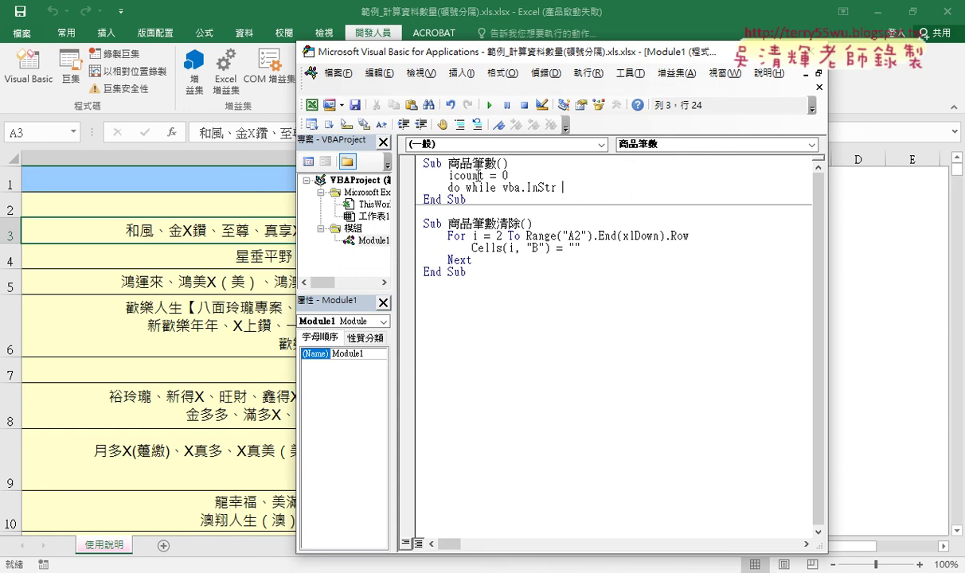
{"action": "key", "text": "BackSpace"}
{"action": "type", "text": "("}
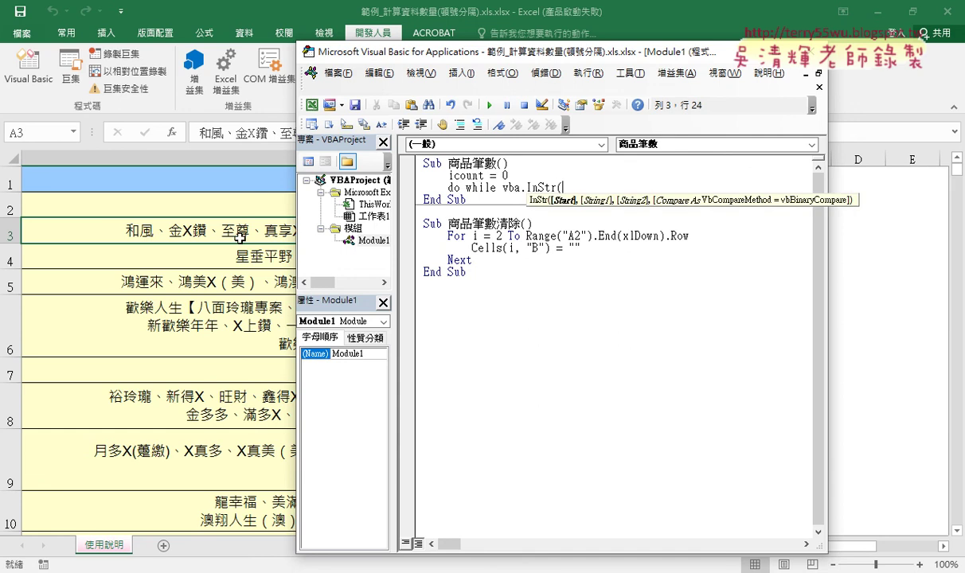
{"action": "type", "text": "ce"}
{"action": "type", "text": "lls"}
{"action": "type", "text": "(3"}
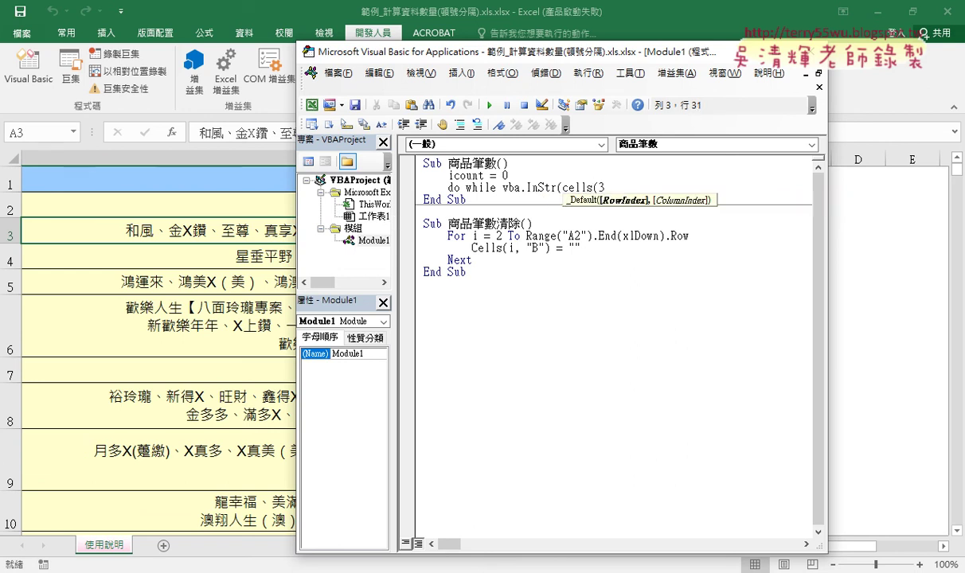
{"action": "type", "text": ",\"A"}
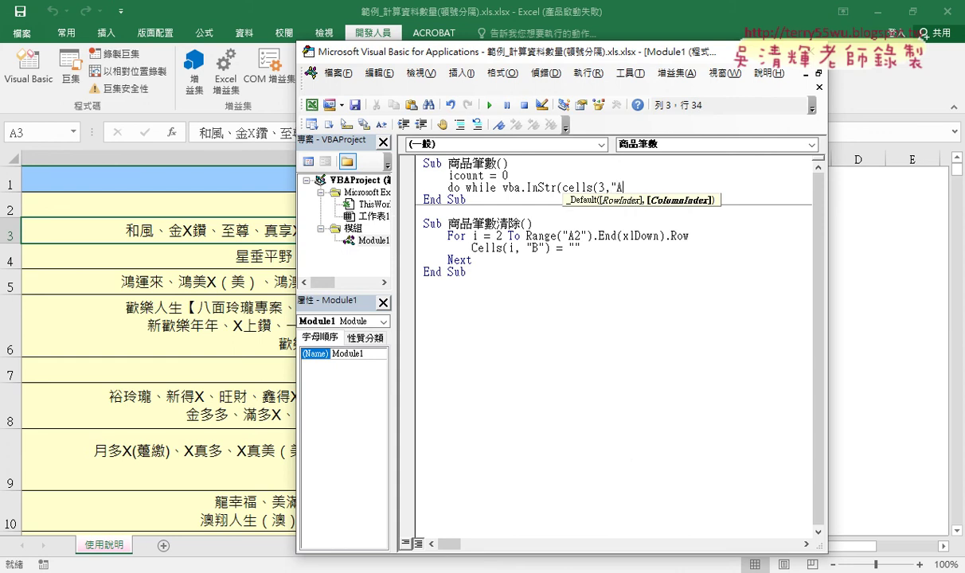
{"action": "type", "text": "\")"}
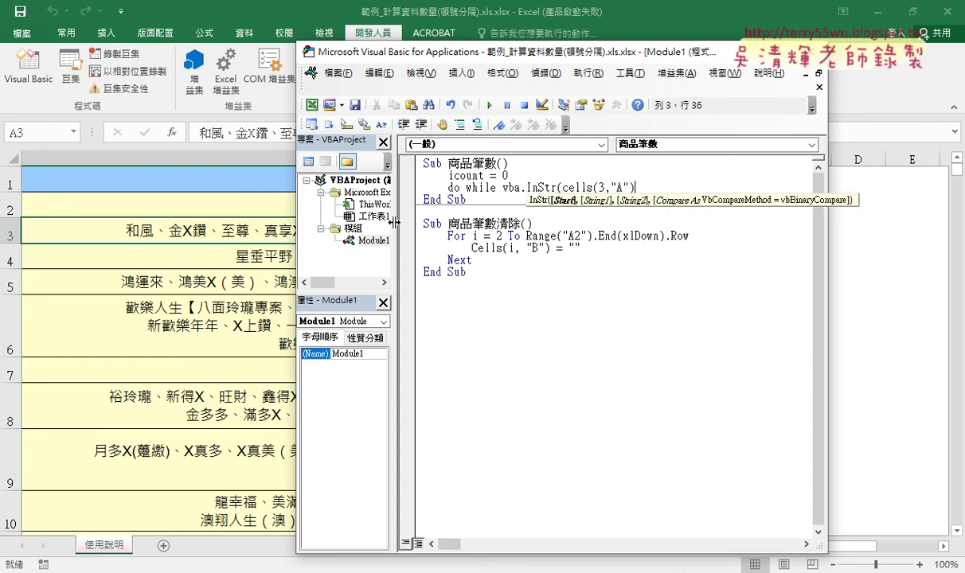
{"action": "type", "text": ",\""}
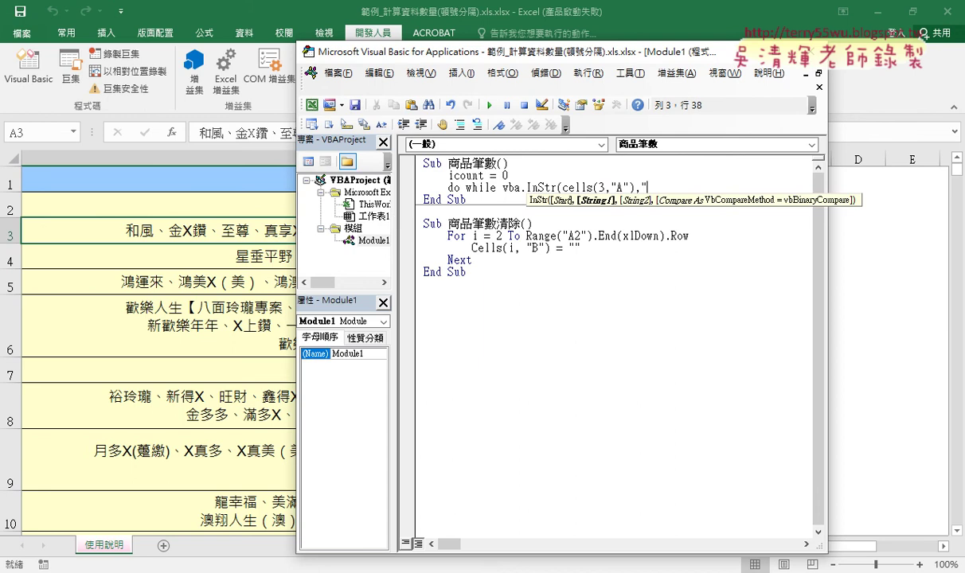
{"action": "type", "text": "\")"}
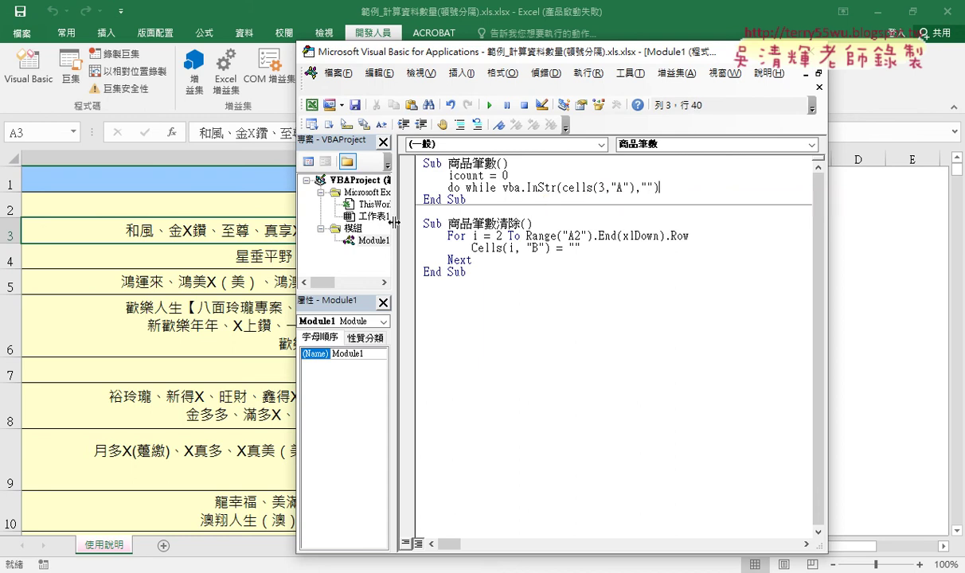
{"action": "key", "text": "Left"}
{"action": "key", "text": "Left"}
{"action": "type", "text": "、"}
Check the 、 separator after 和風 in cell A3, then return to the Module1 code.
{"action": "left_click_drag", "start_coordinate": [647, 188], "coordinate": [660, 189]}
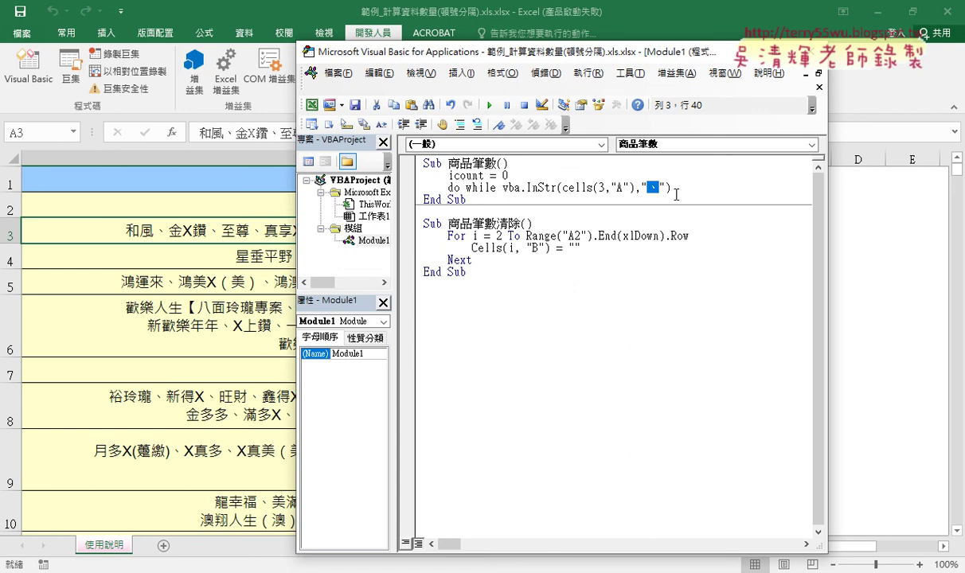
{"action": "double_click", "coordinate": [160, 231]}
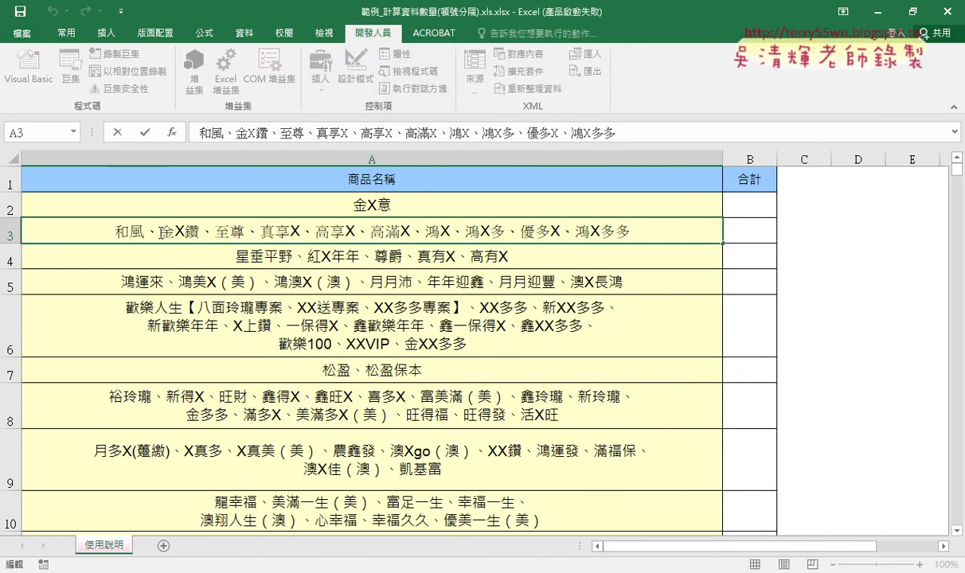
{"action": "left_click_drag", "start_coordinate": [159, 231], "coordinate": [143, 231]}
{"action": "key", "text": "ctrl+c"}
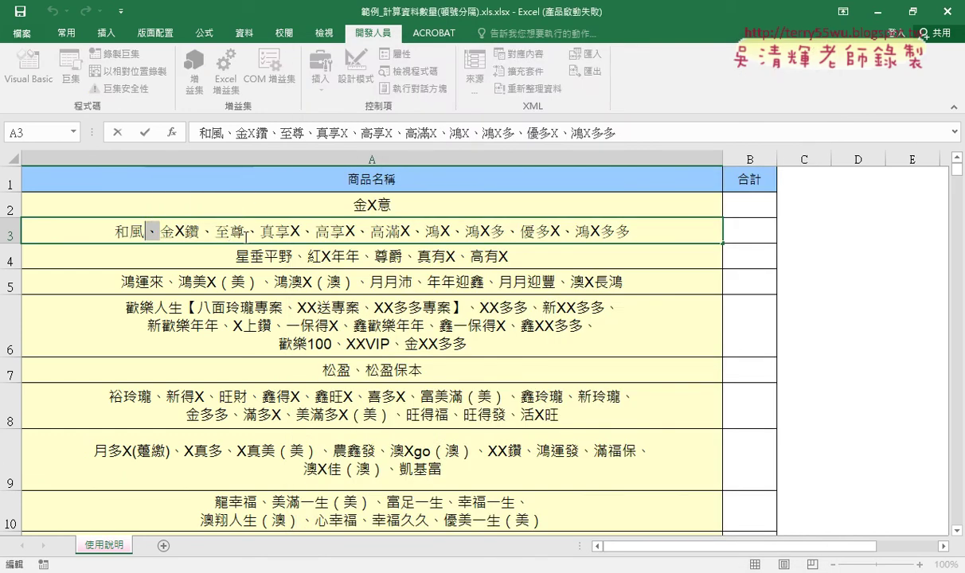
{"action": "left_click", "coordinate": [118, 133]}
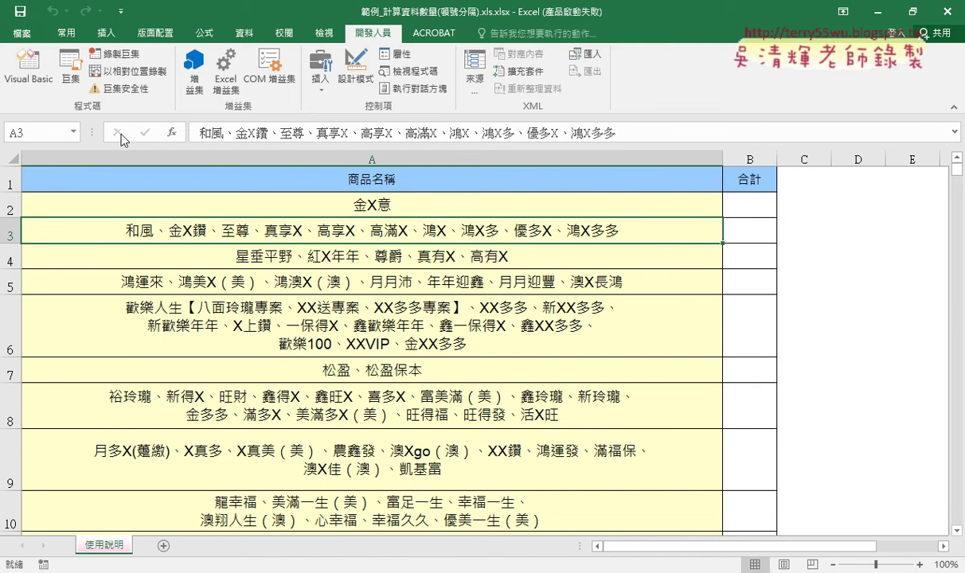
{"action": "left_click", "coordinate": [42, 72]}
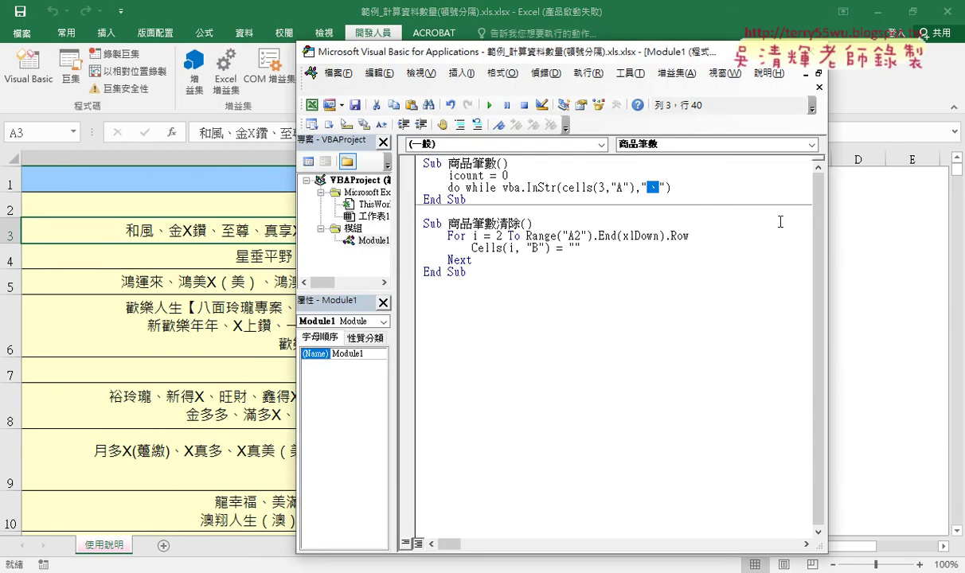
{"action": "key", "text": "ctrl+v"}
Append <> 0 to the InStr condition so the Do While tests for a found 、.
{"action": "left_click", "coordinate": [701, 188]}
{"action": "type", "text": "<> 0"}
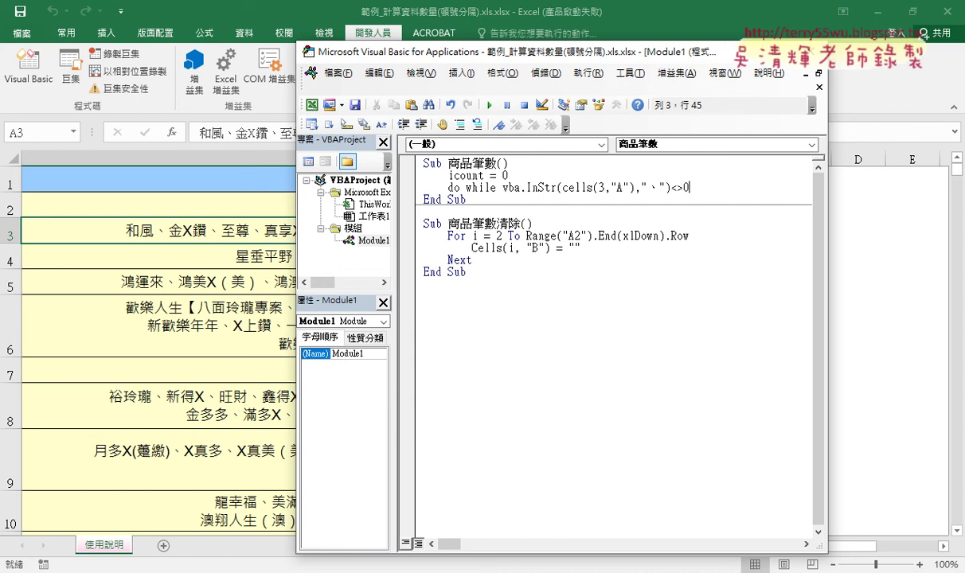
{"action": "key", "text": "Return"}
{"action": "key", "text": "Return"}
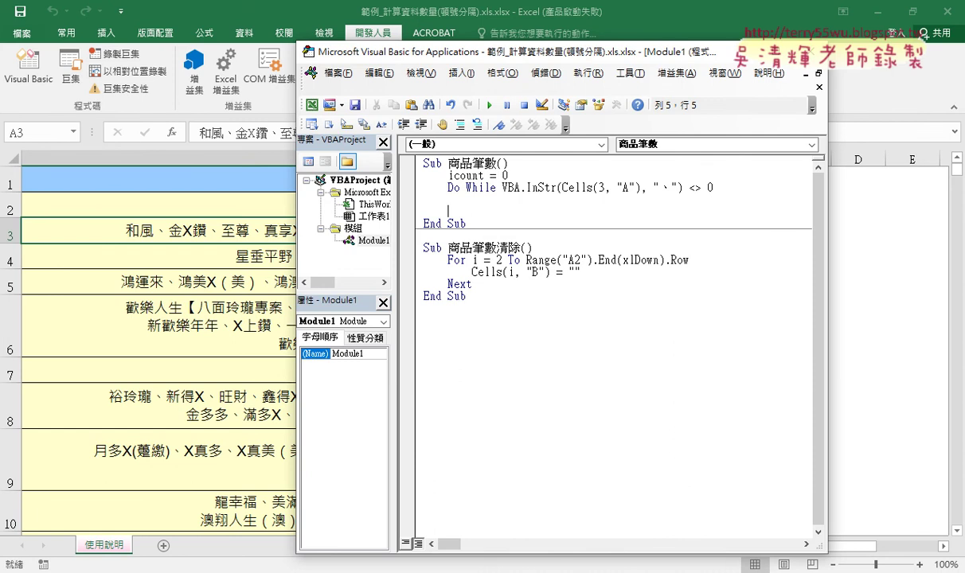
{"action": "type", "text": "做文"}
{"action": "key", "text": "Escape"}
Close the loop with a Loop line and indent the empty line inside it.
{"action": "left_click", "coordinate": [451, 211]}
{"action": "type", "text": "lo"}
{"action": "type", "text": "op"}
{"action": "key", "text": "Up"}
{"action": "key", "text": "Up"}
{"action": "left_click_drag", "start_coordinate": [501, 188], "coordinate": [720, 188]}
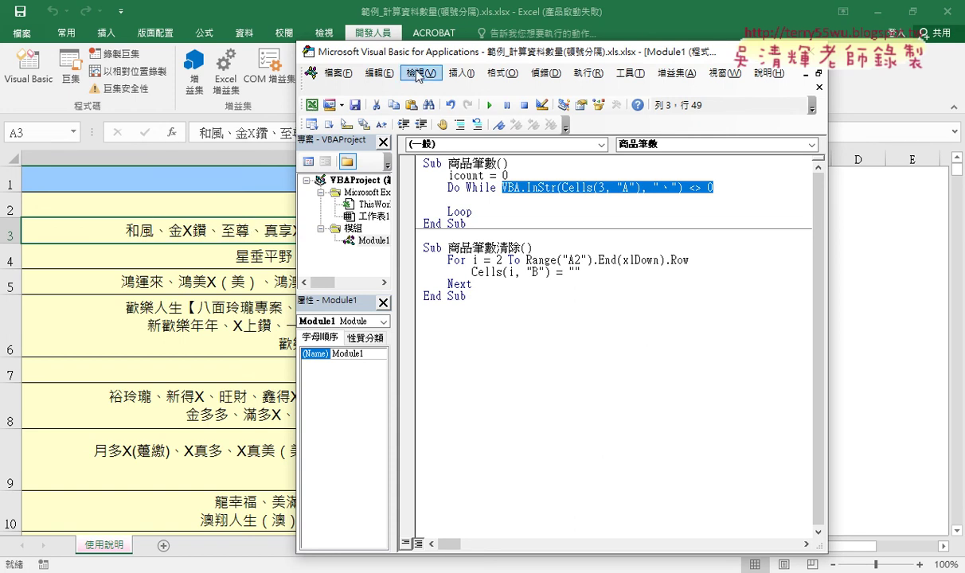
{"action": "left_click_drag", "start_coordinate": [478, 51], "coordinate": [430, 263]}
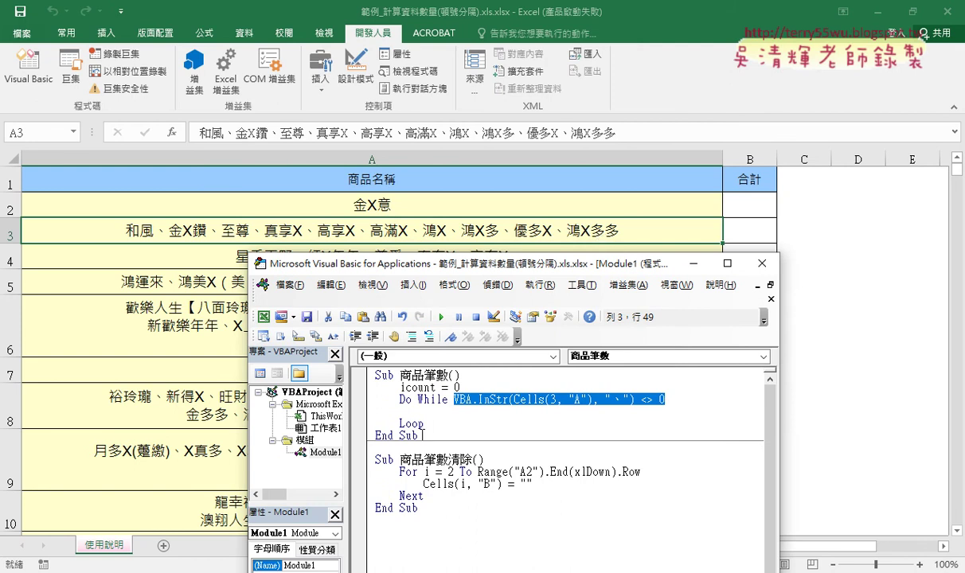
{"action": "left_click", "coordinate": [457, 412]}
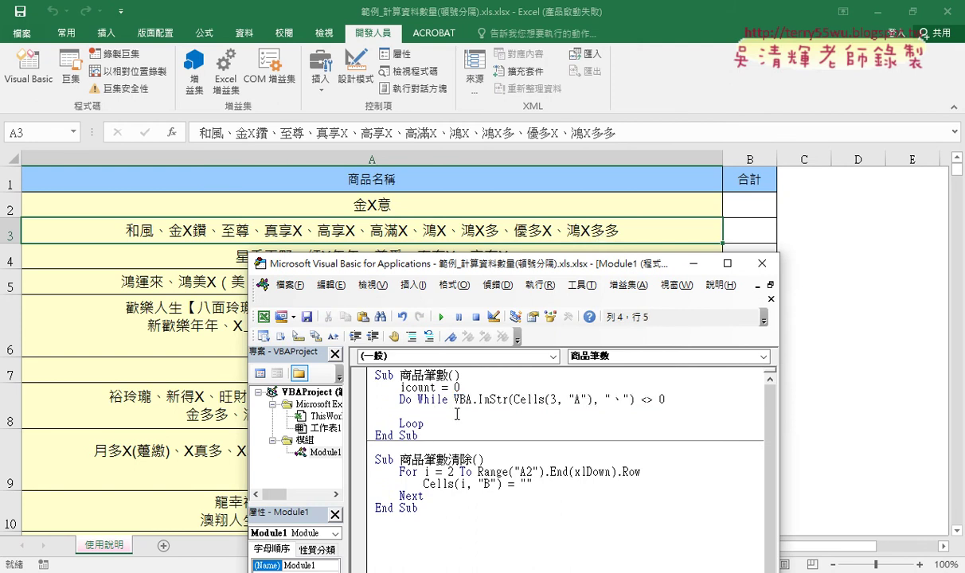
{"action": "key", "text": "Tab"}
{"action": "left_click_drag", "start_coordinate": [454, 399], "coordinate": [658, 400]}
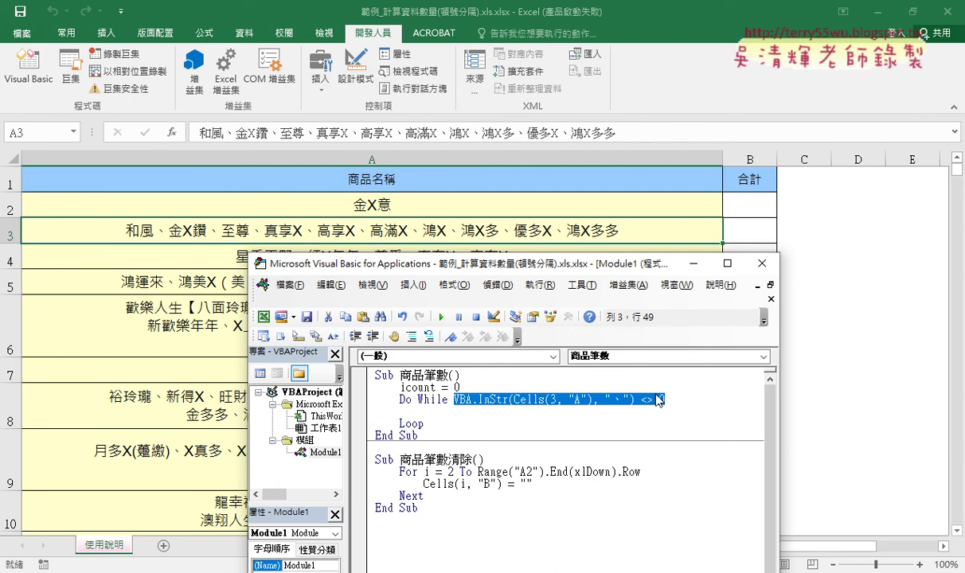
{"action": "left_click", "coordinate": [489, 411]}
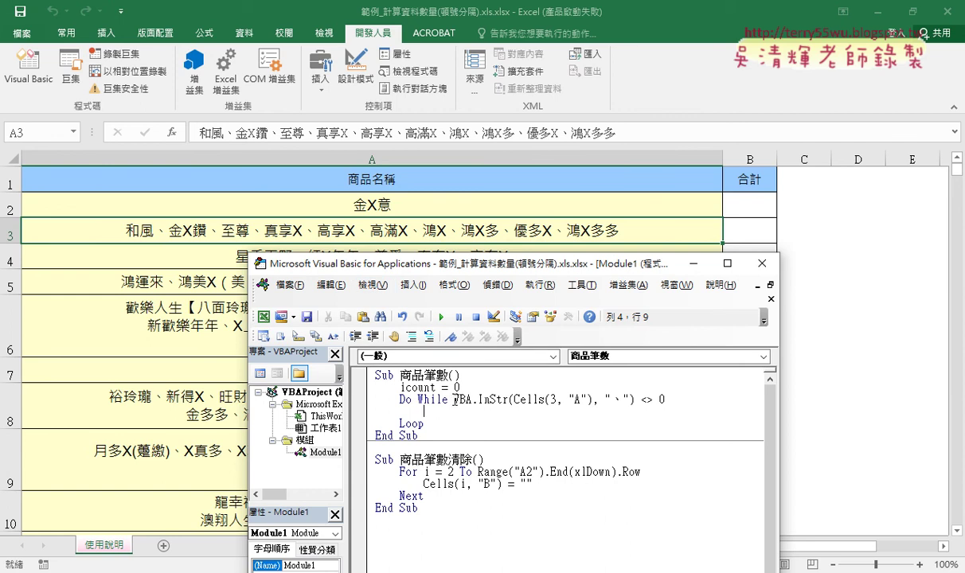
{"action": "left_click_drag", "start_coordinate": [454, 400], "coordinate": [634, 403]}
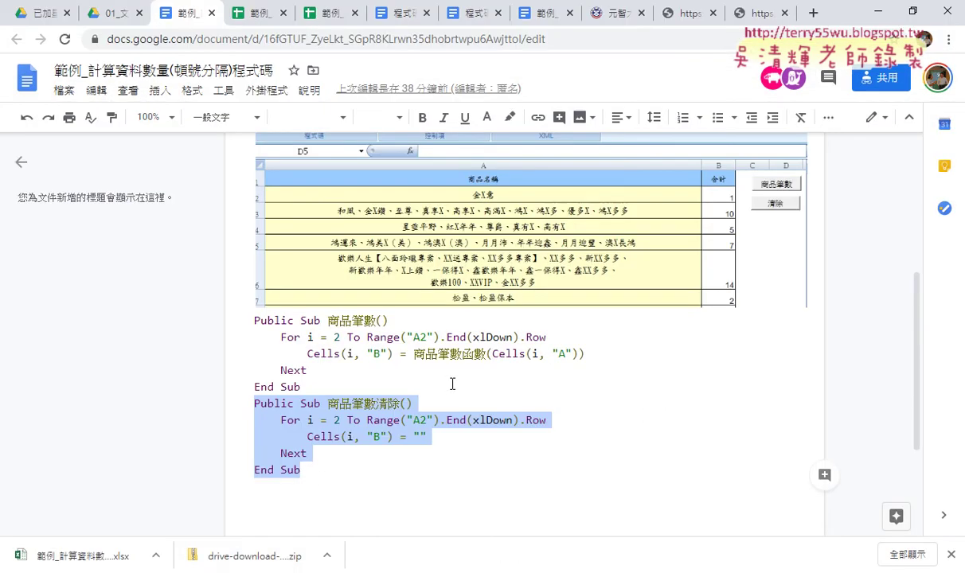
Select the icount = icount + 1 and f = InStr lines in the reference code.
{"action": "scroll", "coordinate": [450, 386], "scroll_direction": "up", "scroll_amount": 4}
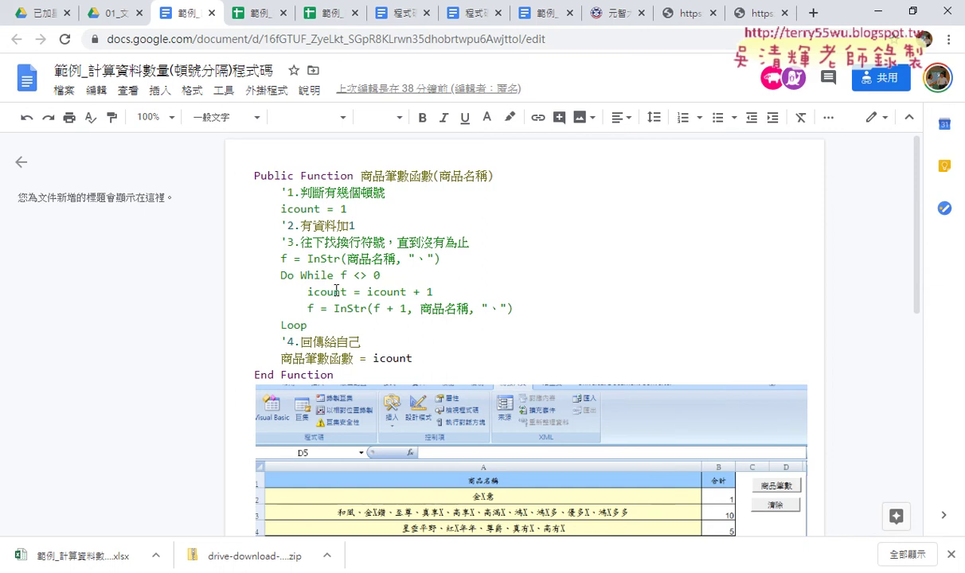
{"action": "left_click_drag", "start_coordinate": [307, 292], "coordinate": [489, 297]}
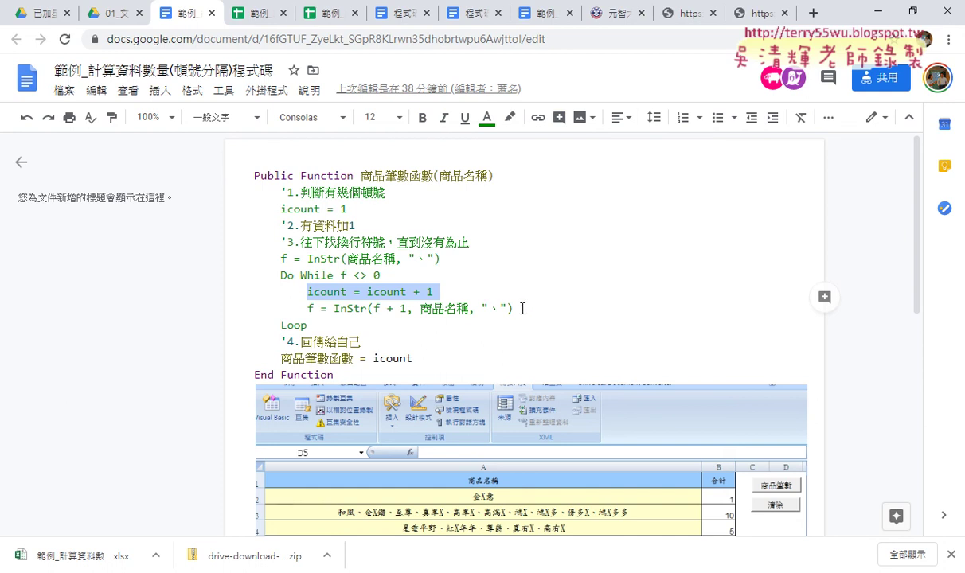
{"action": "left_click_drag", "start_coordinate": [522, 308], "coordinate": [252, 294]}
{"action": "key", "text": "ctrl+c"}
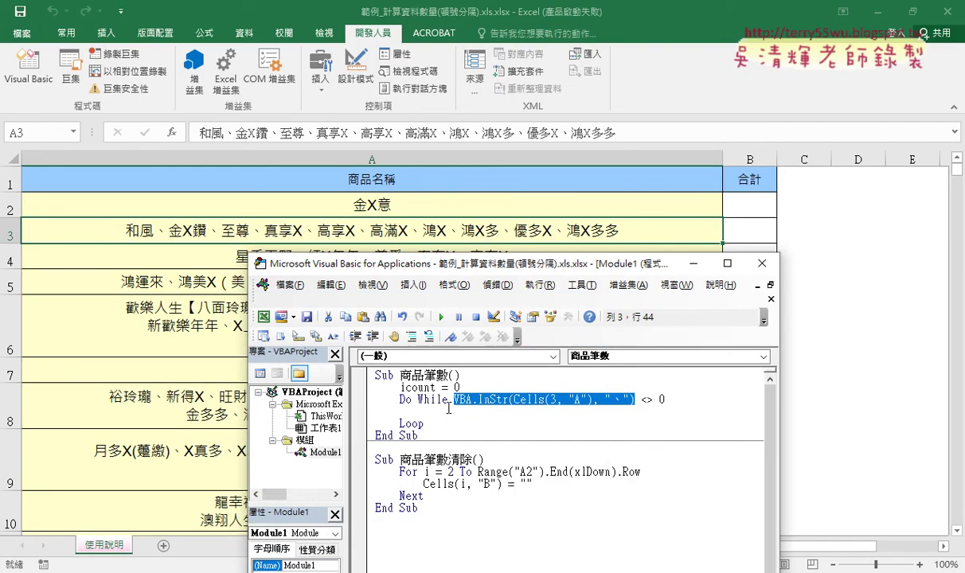
Paste the icount + 1 and f = InStr(f + 1, ...) lines into the loop body.
{"action": "left_click_drag", "start_coordinate": [423, 412], "coordinate": [333, 418]}
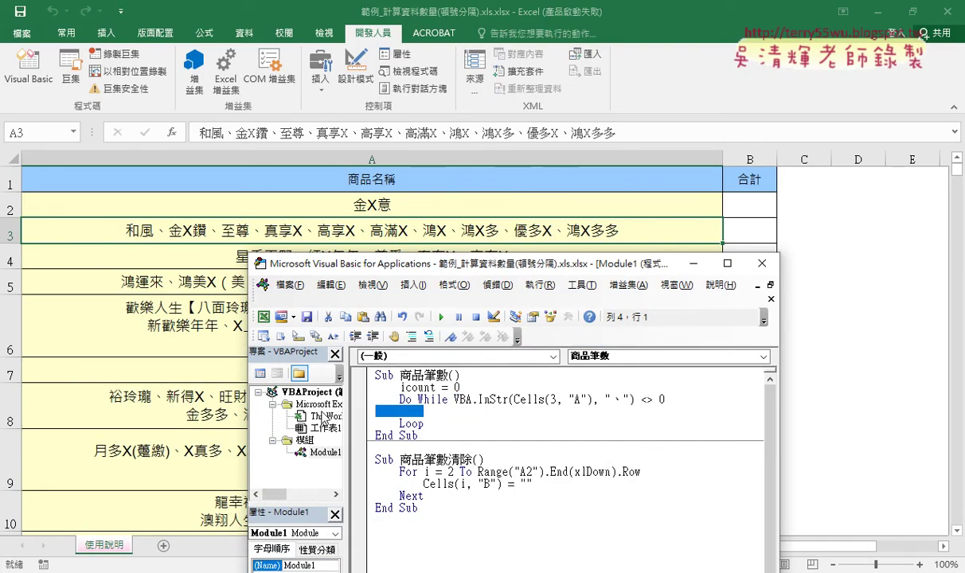
{"action": "key", "text": "ctrl+v"}
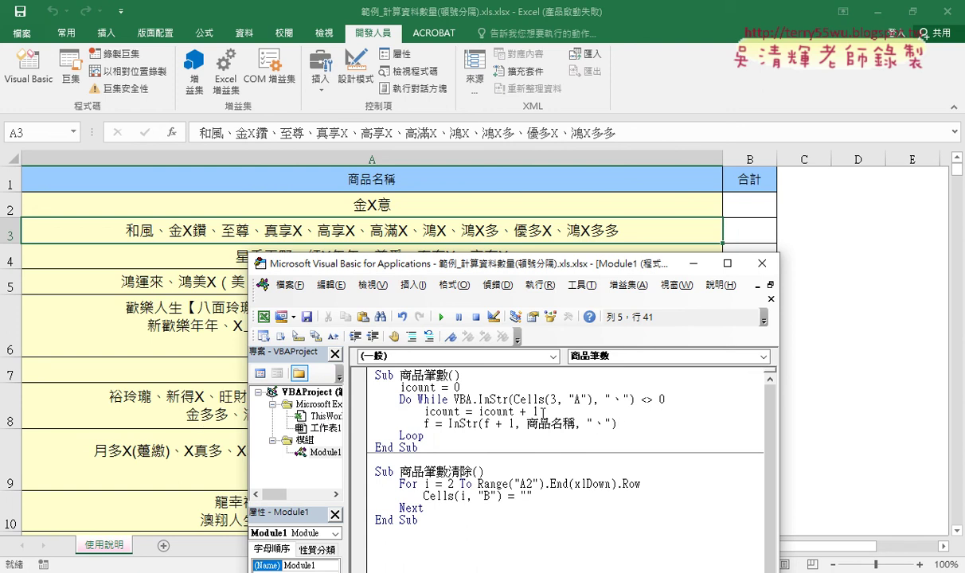
{"action": "left_click_drag", "start_coordinate": [539, 412], "coordinate": [479, 412]}
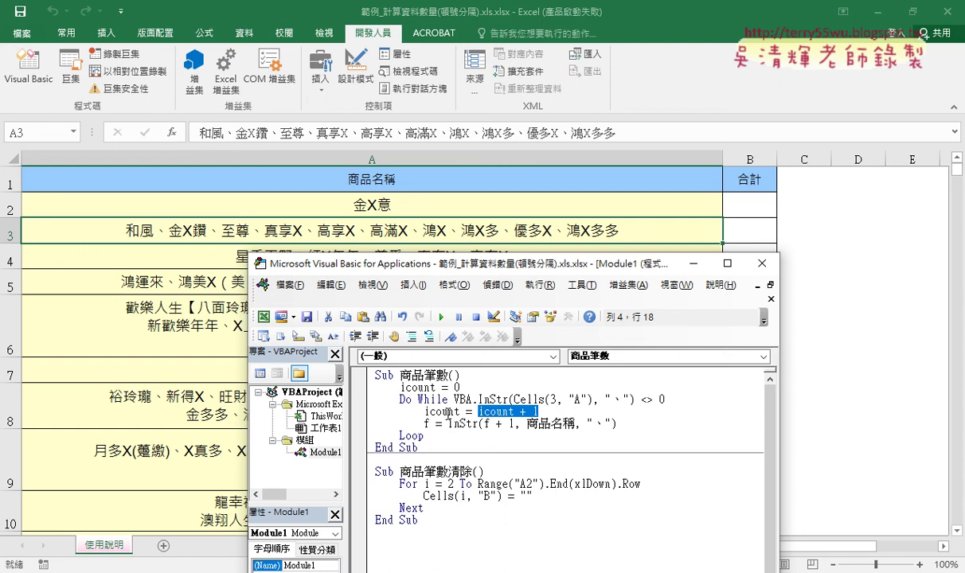
{"action": "left_click", "coordinate": [443, 411]}
{"action": "left_click_drag", "start_coordinate": [478, 412], "coordinate": [546, 412]}
{"action": "left_click_drag", "start_coordinate": [449, 423], "coordinate": [618, 425]}
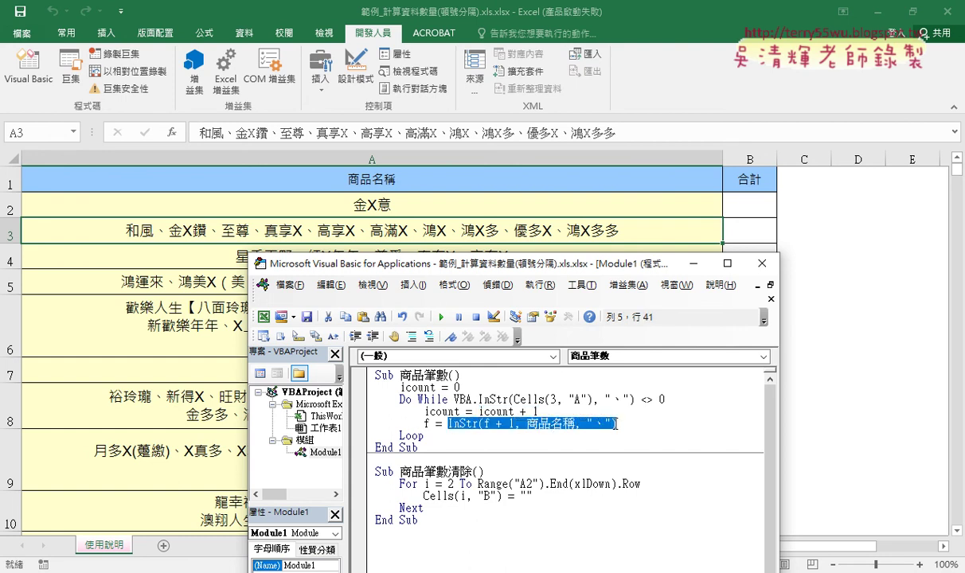
{"action": "left_click_drag", "start_coordinate": [513, 424], "coordinate": [485, 424]}
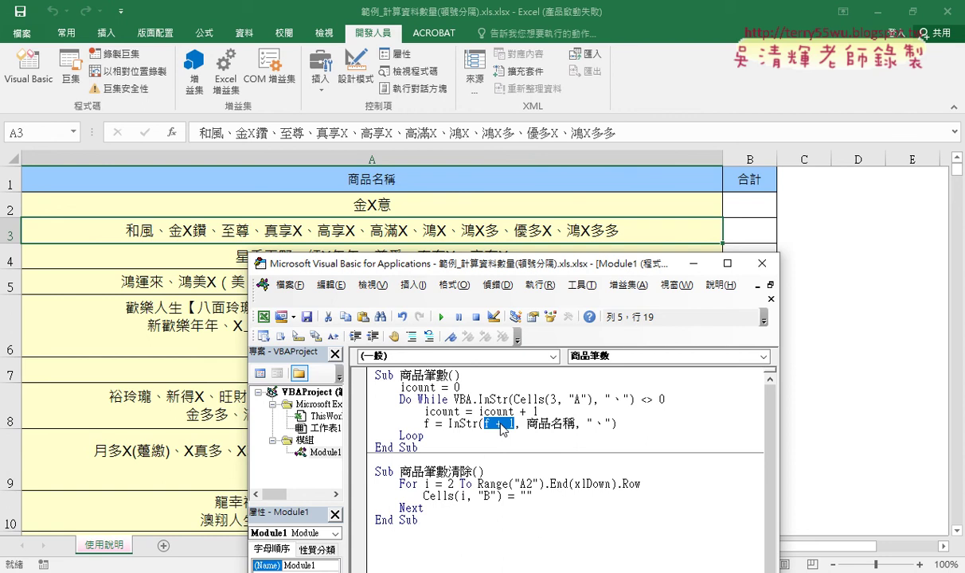
Start a new f= line below icount = 0.
{"action": "left_click", "coordinate": [481, 391]}
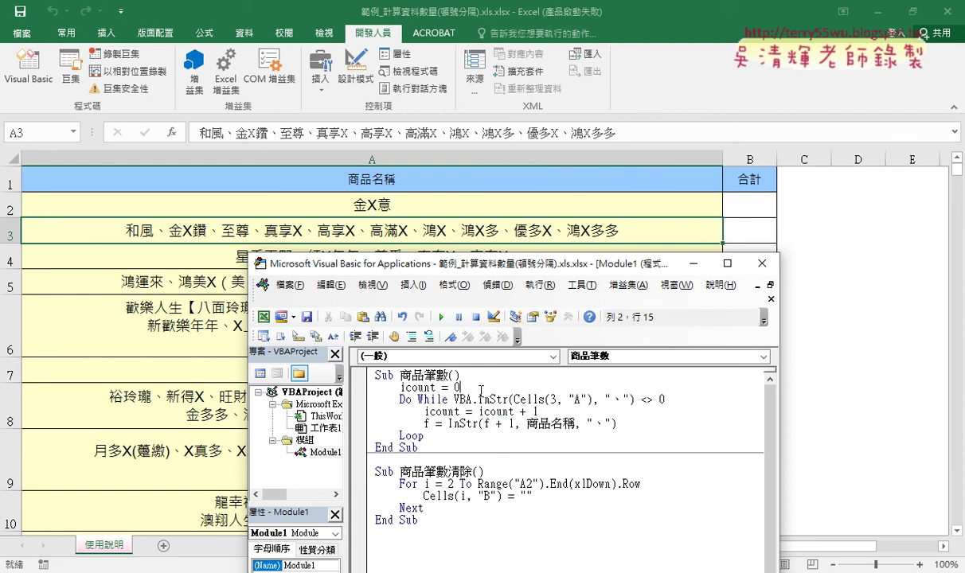
{"action": "key", "text": "Return"}
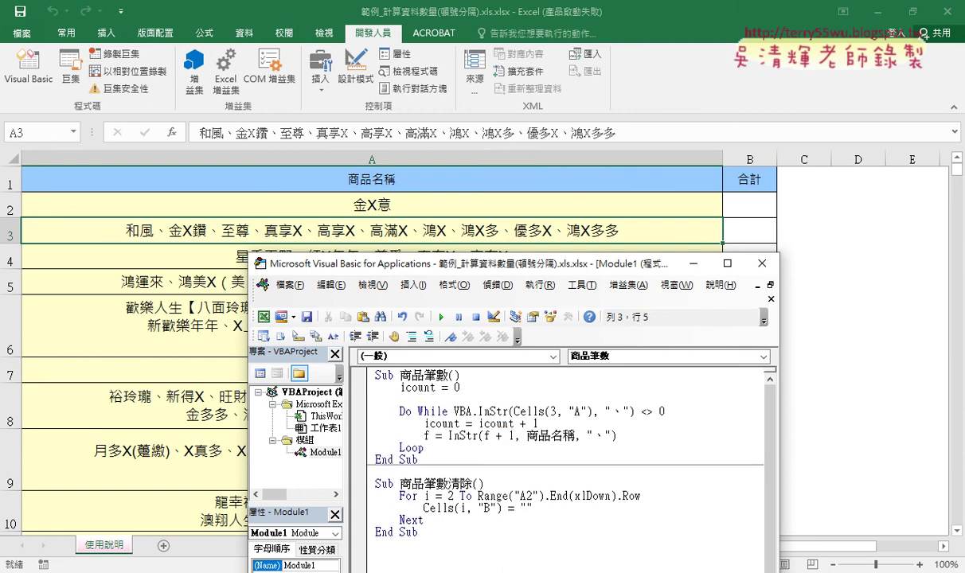
{"action": "type", "text": "f"}
{"action": "type", "text": "="}
Dismiss the compile error and move VBA.InStr(Cells(3, "A"), "、") to after f=.
{"action": "left_click", "coordinate": [491, 434]}
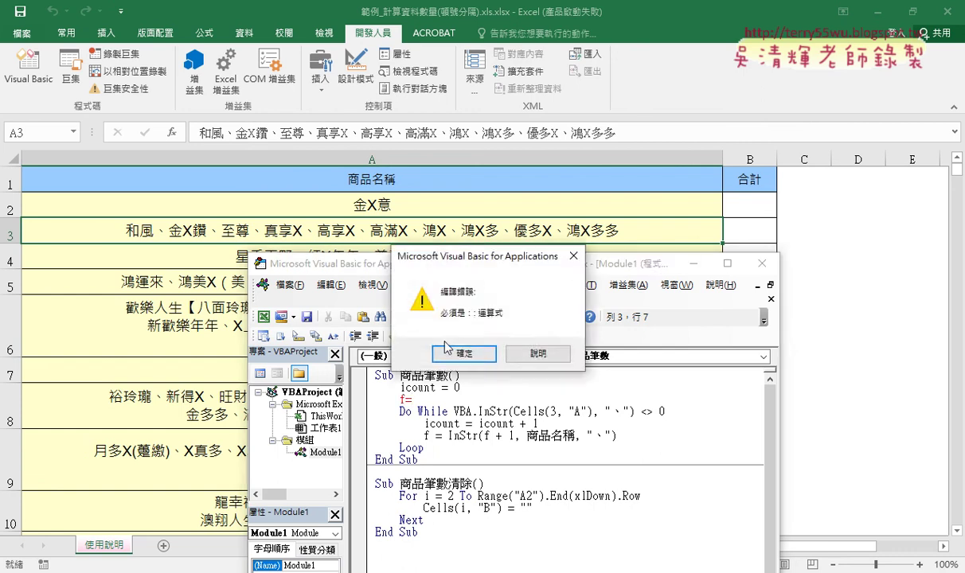
{"action": "left_click", "coordinate": [437, 333]}
{"action": "left_click_drag", "start_coordinate": [455, 410], "coordinate": [634, 411]}
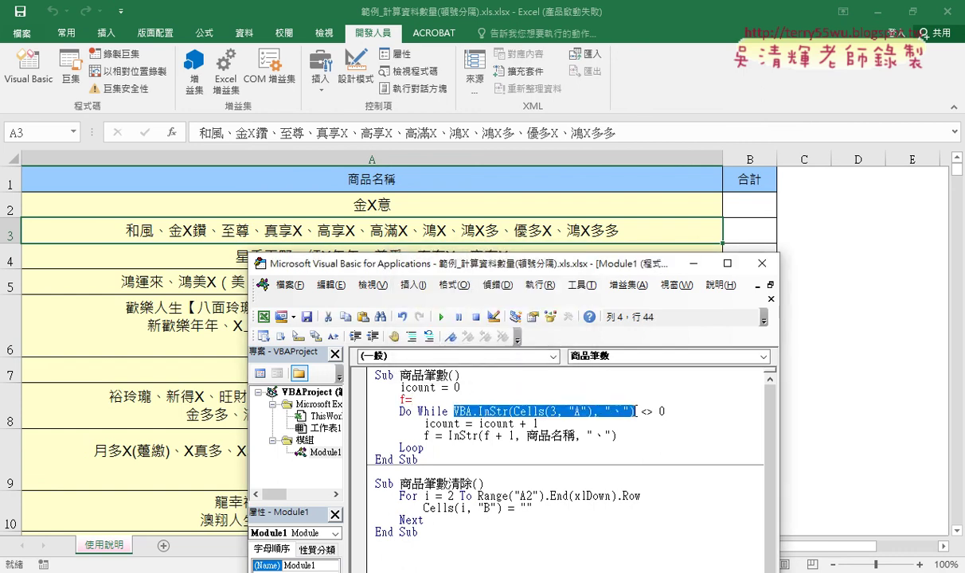
{"action": "left_click_drag", "start_coordinate": [481, 406], "coordinate": [412, 399]}
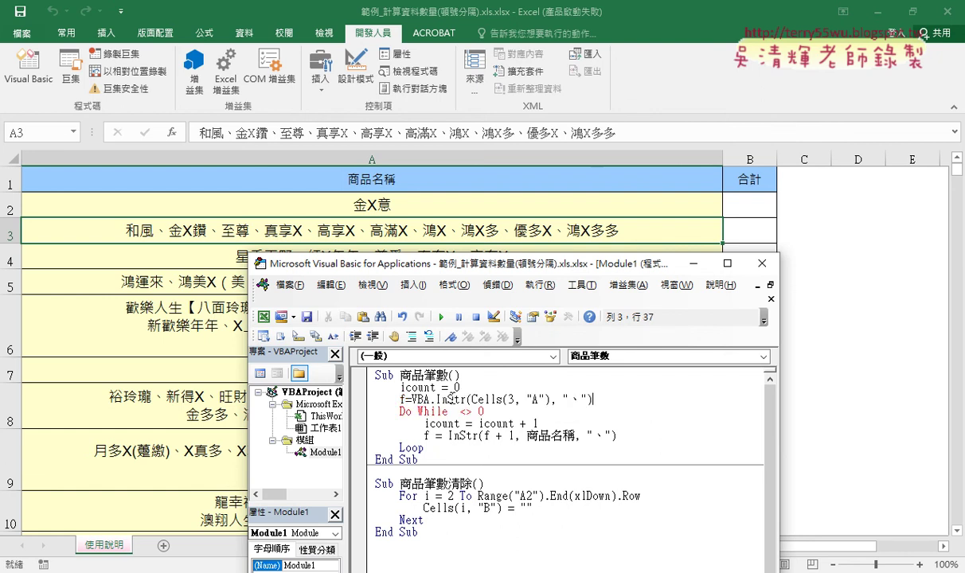
Change the loop condition to Do While f <> 0.
{"action": "left_click", "coordinate": [461, 411]}
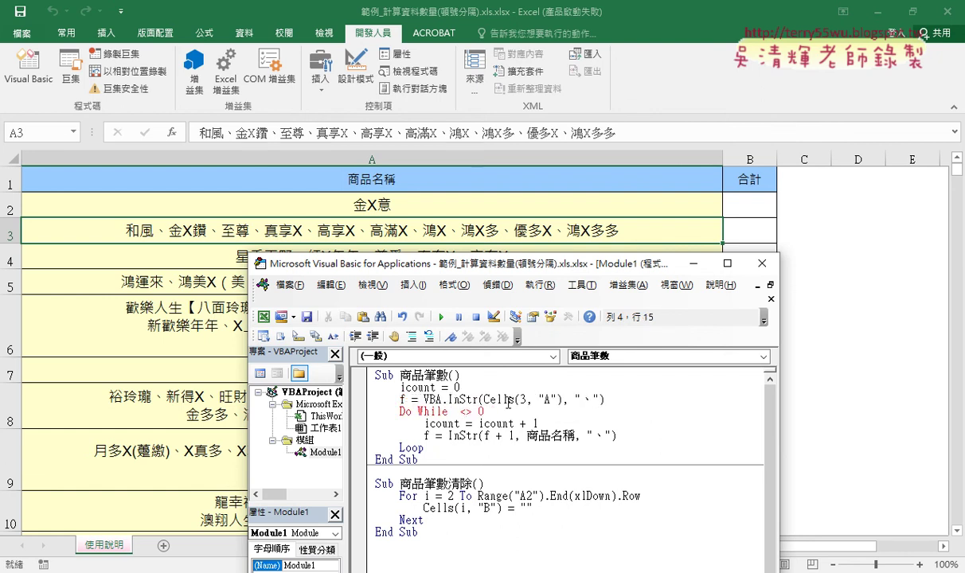
{"action": "type", "text": "f"}
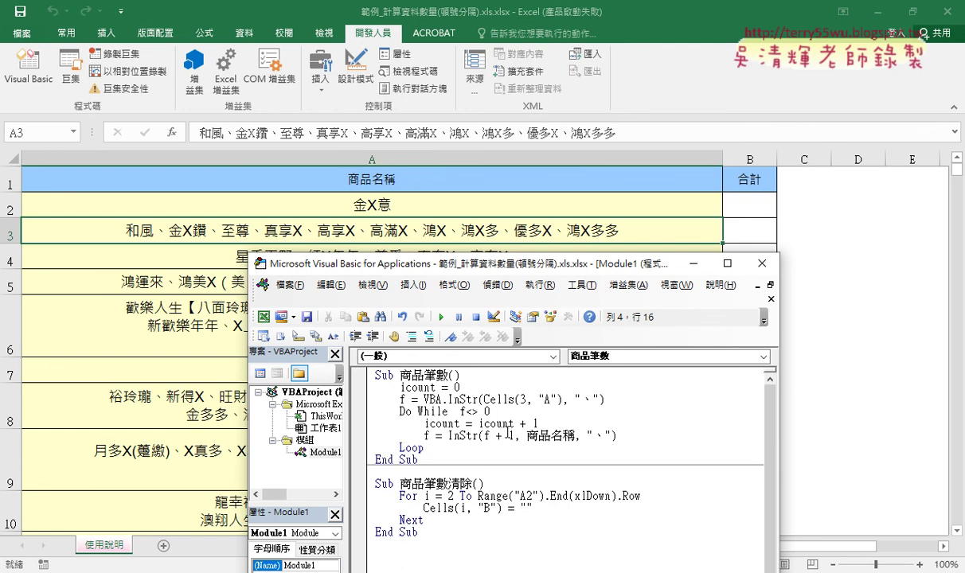
{"action": "left_click_drag", "start_coordinate": [605, 399], "coordinate": [418, 399]}
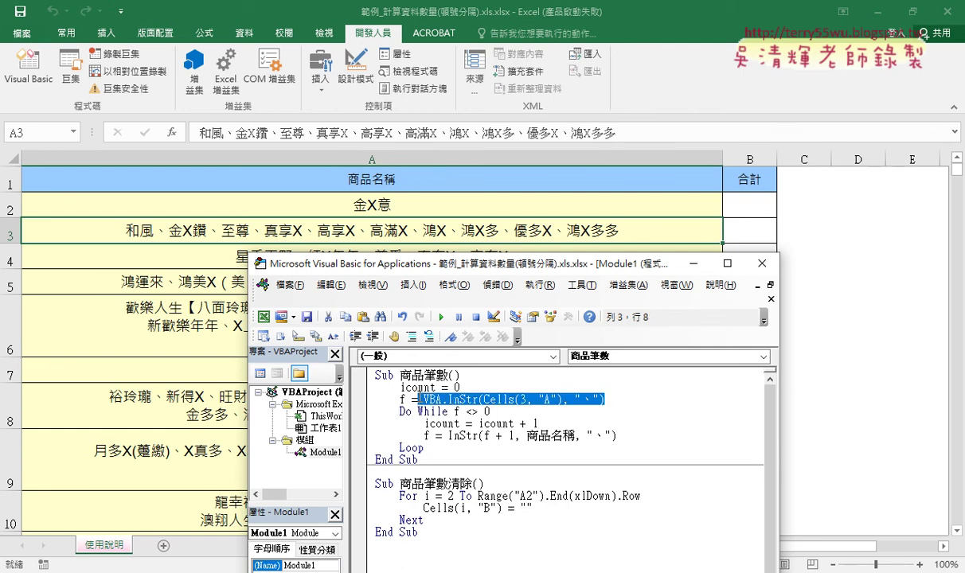
{"action": "left_click", "coordinate": [400, 399]}
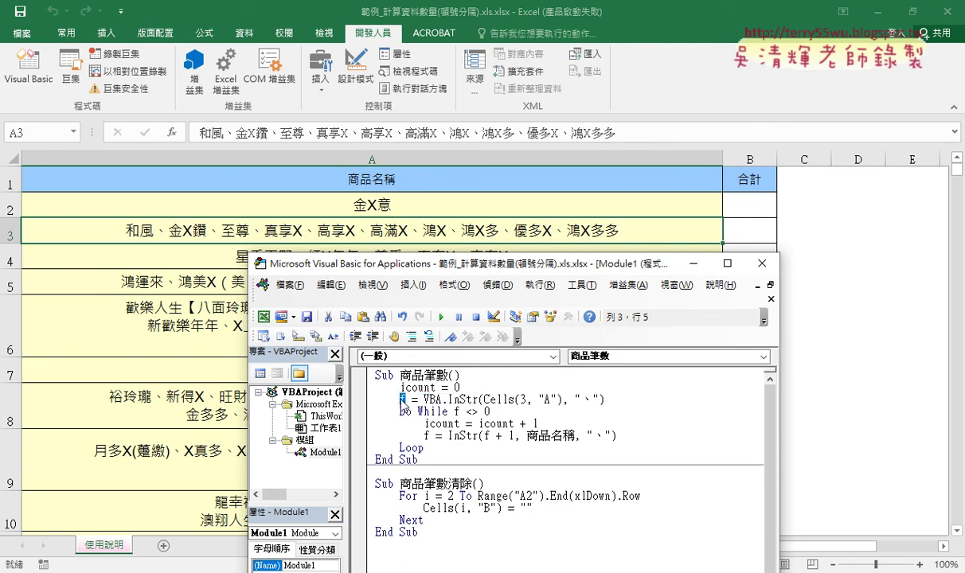
{"action": "left_click_drag", "start_coordinate": [455, 411], "coordinate": [500, 413]}
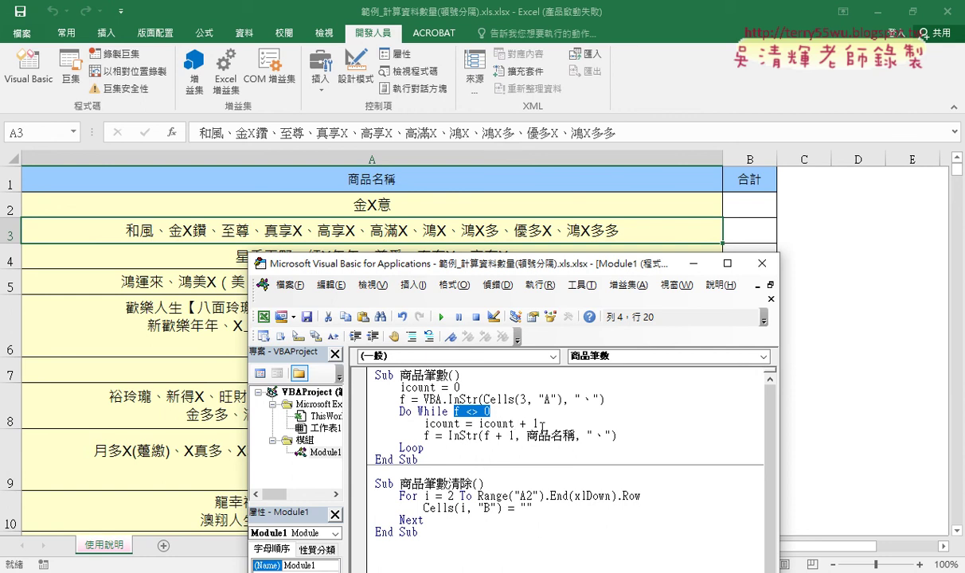
{"action": "double_click", "coordinate": [536, 424]}
{"action": "left_click_drag", "start_coordinate": [457, 411], "coordinate": [490, 411]}
{"action": "left_click_drag", "start_coordinate": [538, 424], "coordinate": [479, 423]}
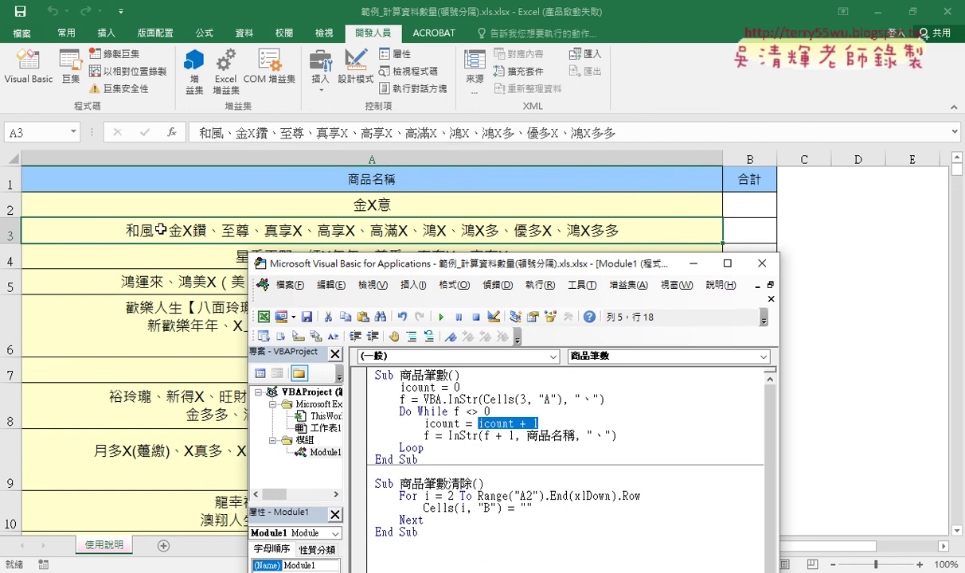
{"action": "left_click", "coordinate": [444, 423]}
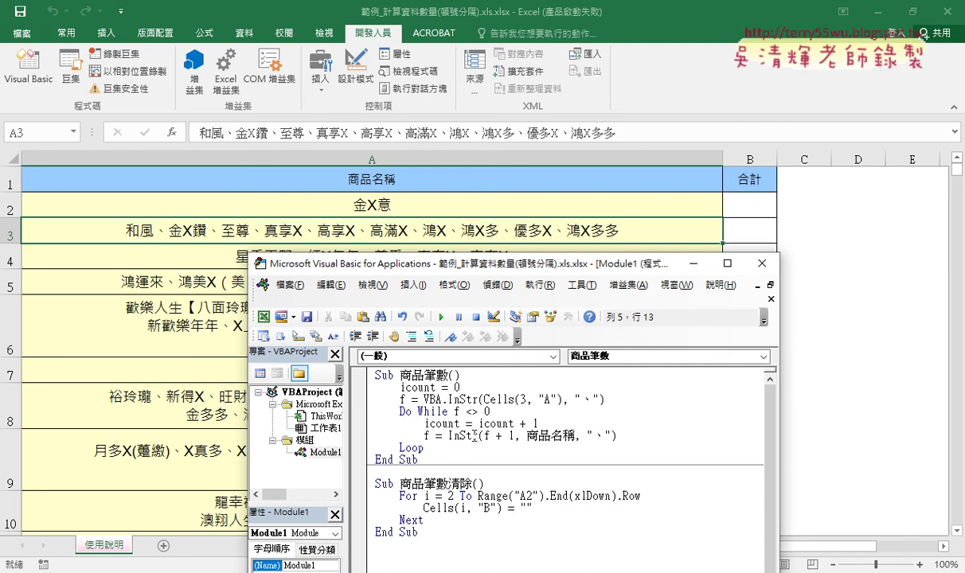
{"action": "double_click", "coordinate": [410, 399]}
{"action": "left_click_drag", "start_coordinate": [430, 399], "coordinate": [616, 399]}
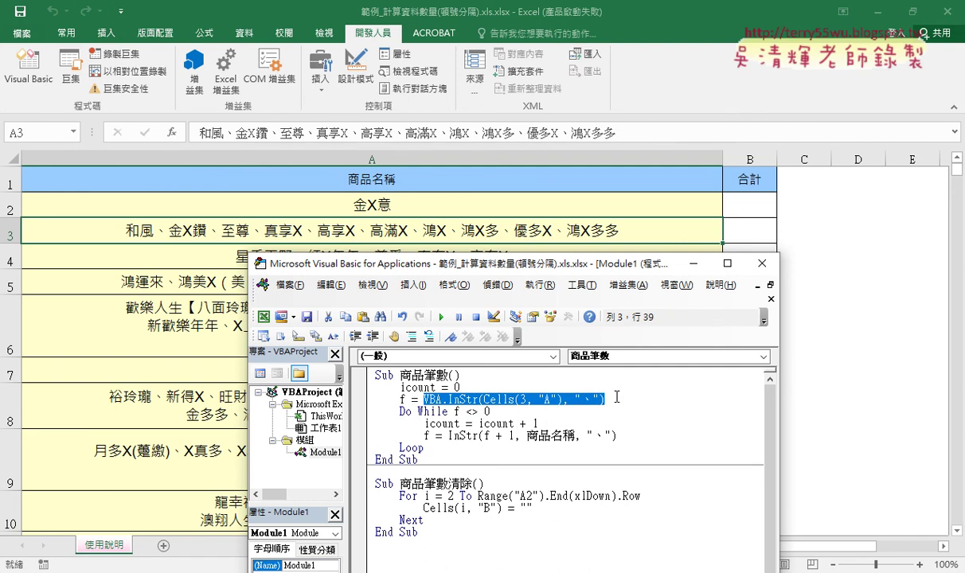
{"action": "double_click", "coordinate": [488, 436]}
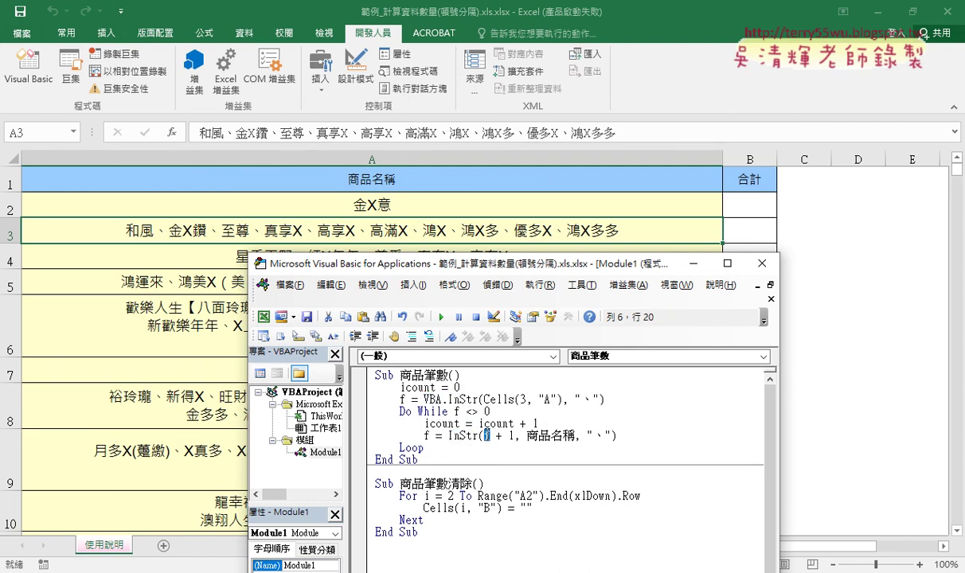
{"action": "left_click_drag", "start_coordinate": [487, 435], "coordinate": [511, 436]}
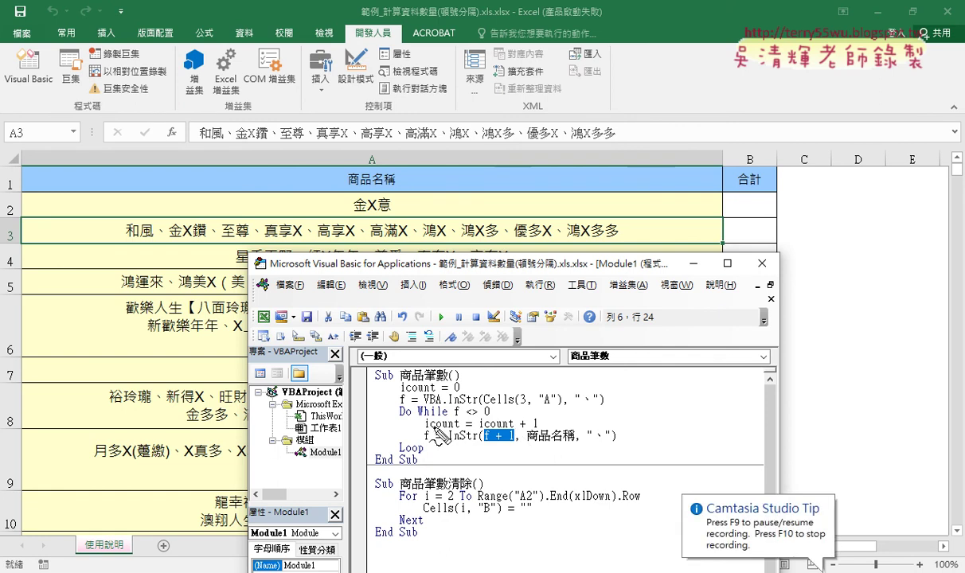
{"action": "left_click_drag", "start_coordinate": [152, 223], "coordinate": [170, 240]}
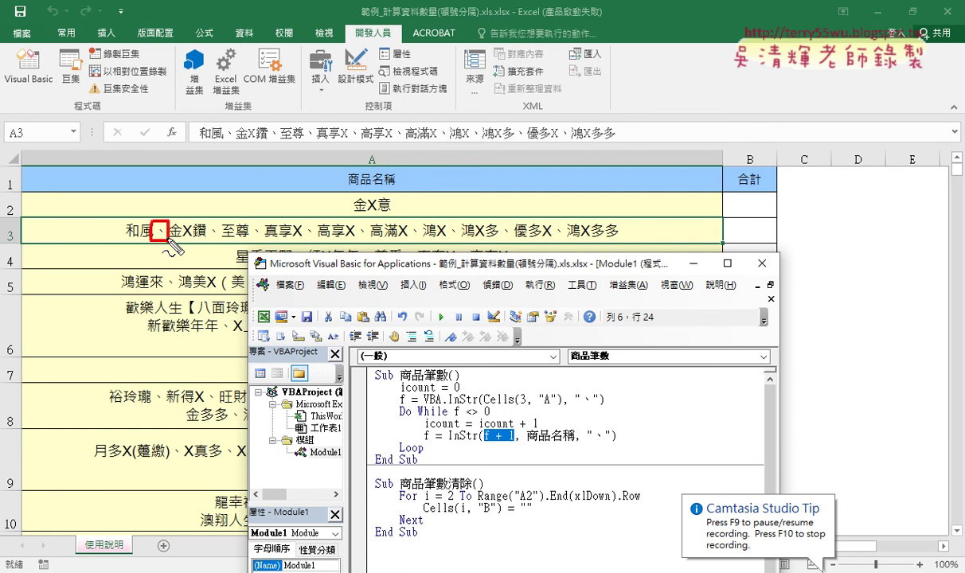
{"action": "mouse_move", "coordinate": [140, 153]}
{"action": "left_mouse_down"}
{"action": "mouse_move", "coordinate": [157, 157]}
{"action": "mouse_move", "coordinate": [148, 183]}
{"action": "left_mouse_up"}
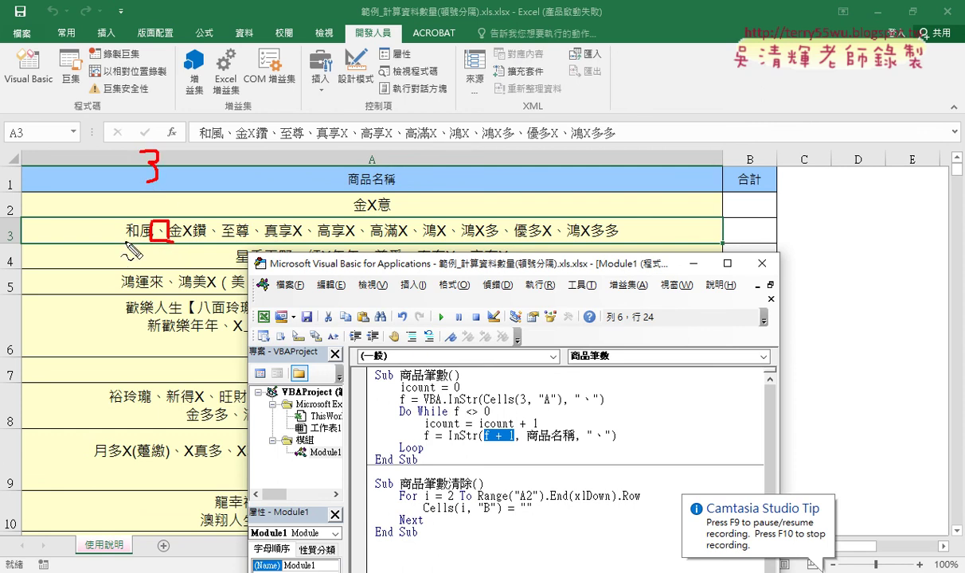
{"action": "left_click_drag", "start_coordinate": [158, 243], "coordinate": [164, 237]}
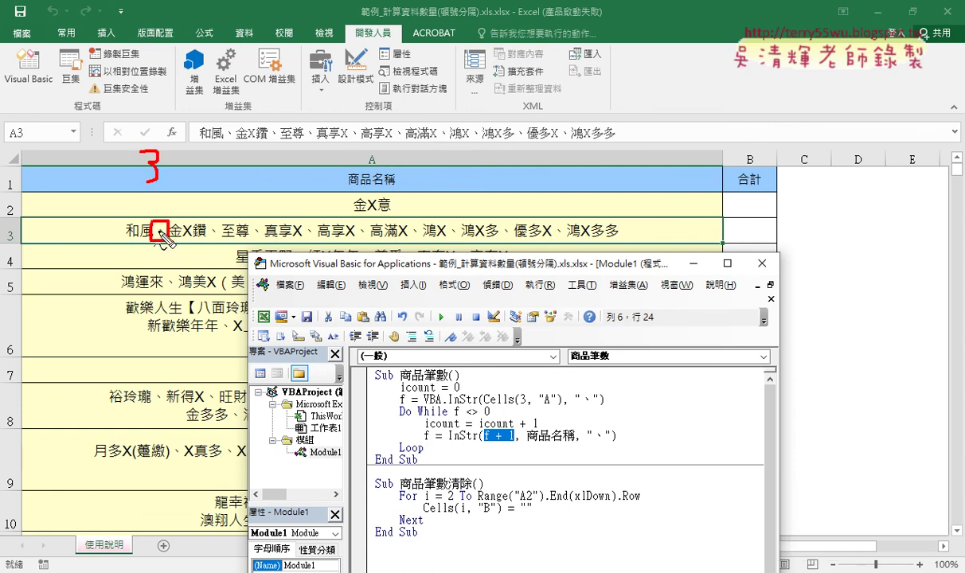
{"action": "mouse_move", "coordinate": [160, 151]}
{"action": "left_mouse_down"}
{"action": "mouse_move", "coordinate": [160, 180]}
{"action": "mouse_move", "coordinate": [184, 160]}
{"action": "mouse_move", "coordinate": [193, 179]}
{"action": "left_mouse_up"}
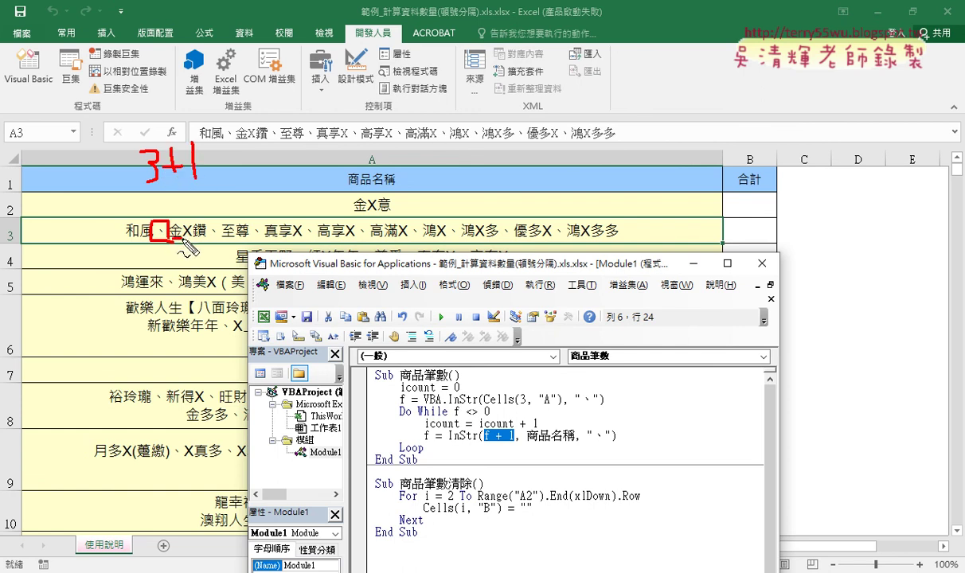
{"action": "left_click_drag", "start_coordinate": [209, 239], "coordinate": [223, 240]}
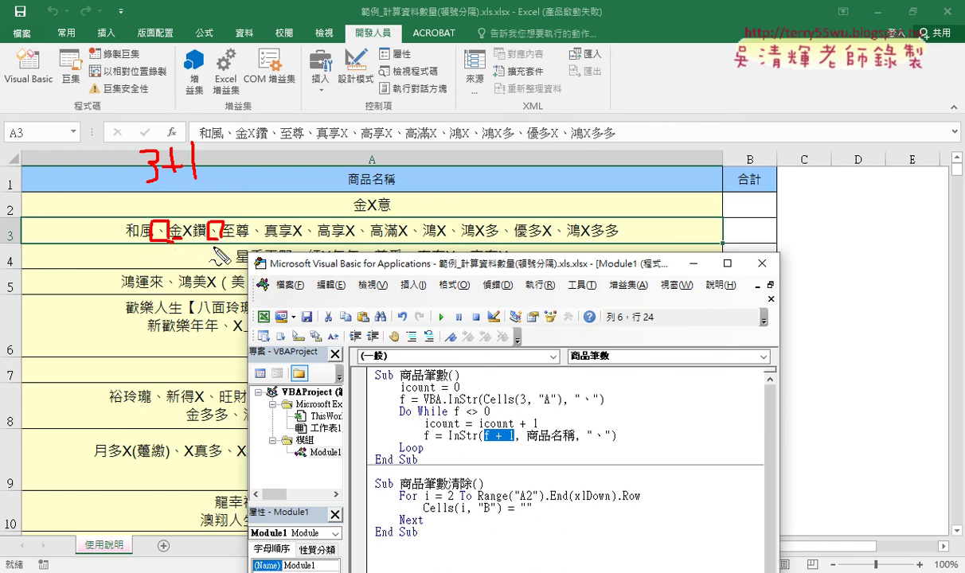
{"action": "left_click_drag", "start_coordinate": [210, 165], "coordinate": [229, 199]}
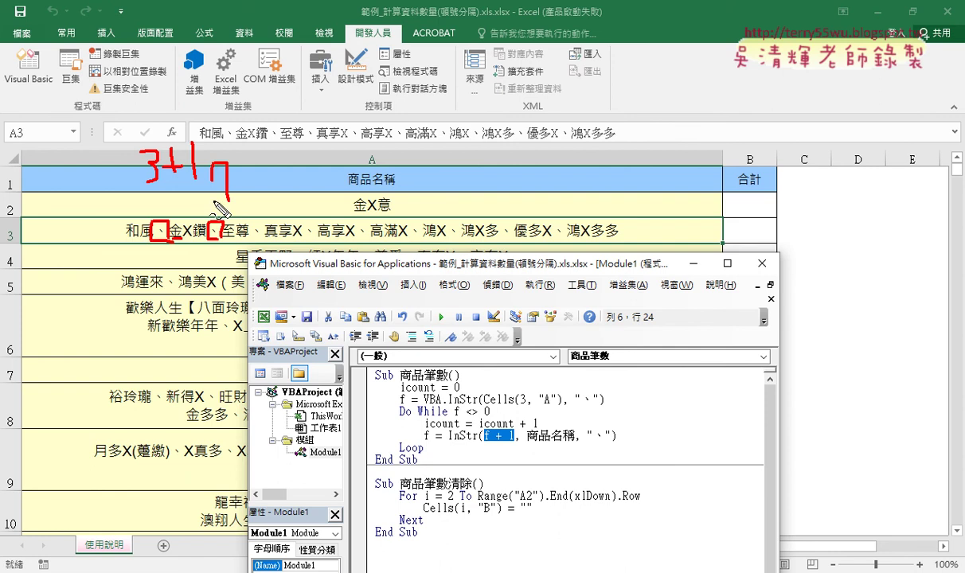
{"action": "mouse_move", "coordinate": [235, 184]}
{"action": "left_mouse_down"}
{"action": "mouse_move", "coordinate": [257, 182]}
{"action": "mouse_move", "coordinate": [243, 199]}
{"action": "mouse_move", "coordinate": [263, 196]}
{"action": "left_mouse_up"}
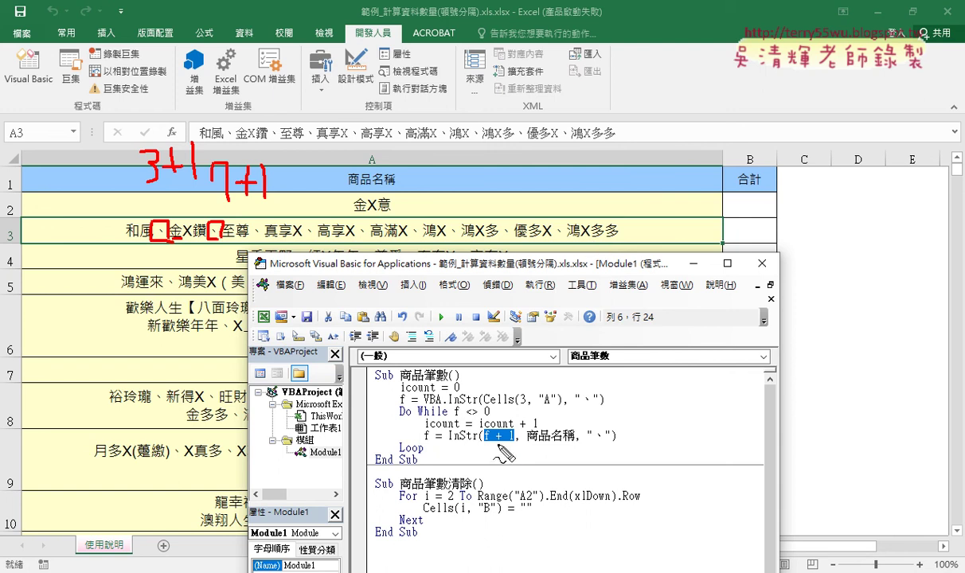
{"action": "left_click_drag", "start_coordinate": [487, 447], "coordinate": [522, 449]}
{"action": "key", "text": "Escape"}
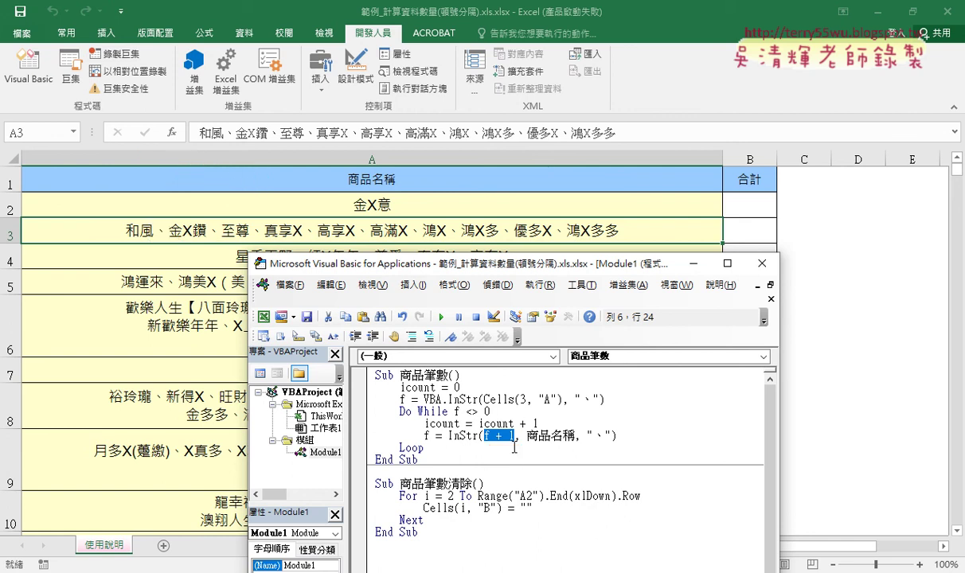
Add a line after Loop holding a copy of Cells(3, "A").
{"action": "left_click", "coordinate": [514, 448]}
{"action": "key", "text": "Return"}
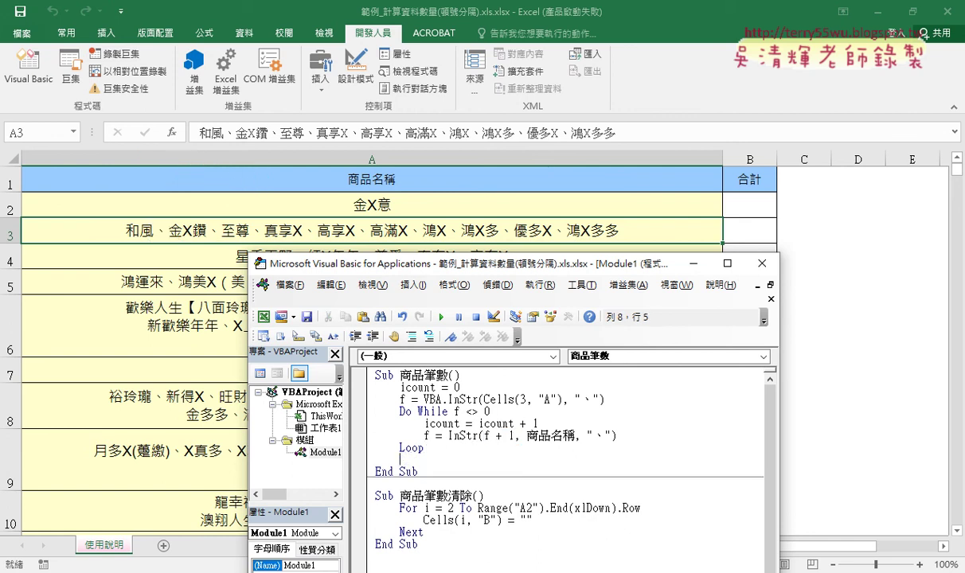
{"action": "left_click_drag", "start_coordinate": [436, 263], "coordinate": [290, 248]}
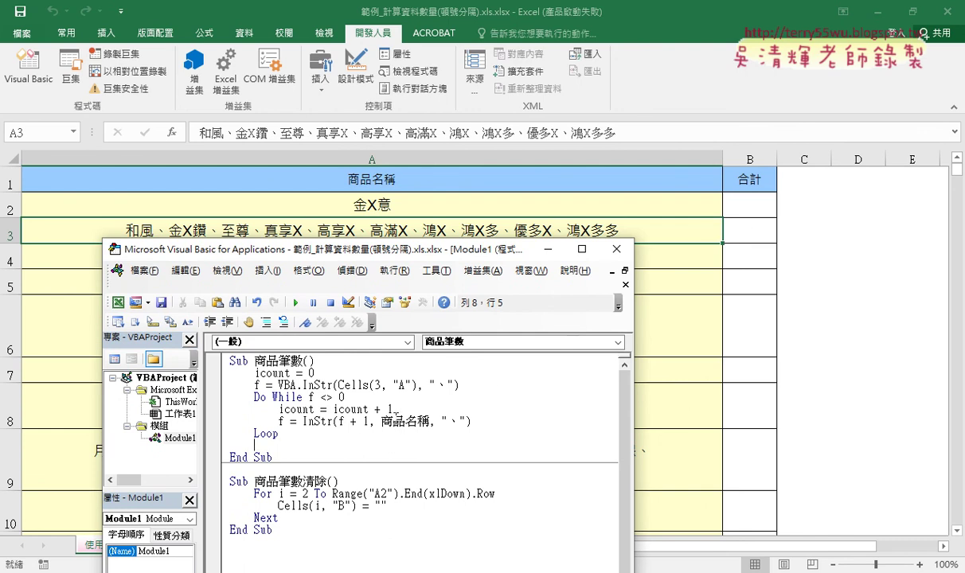
{"action": "left_click_drag", "start_coordinate": [338, 385], "coordinate": [416, 385]}
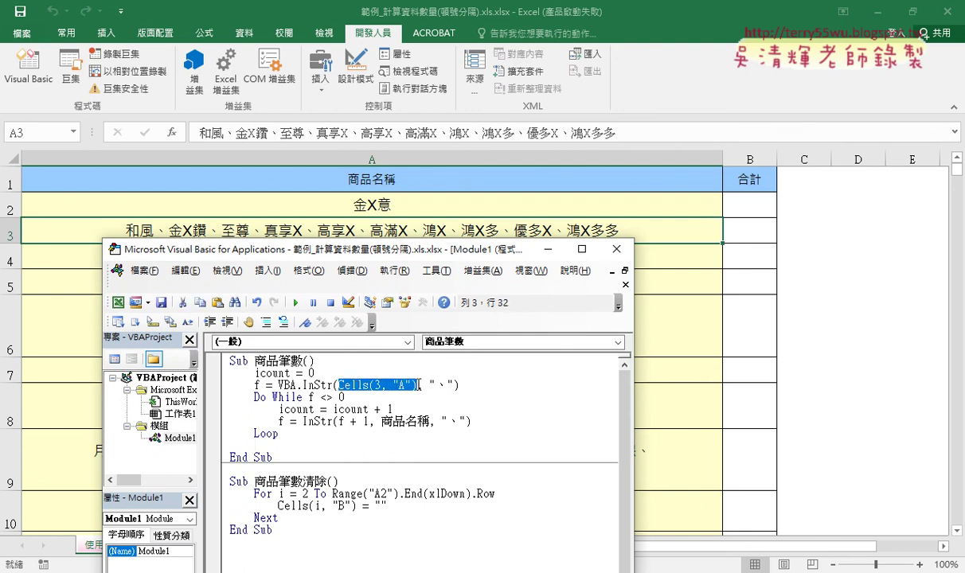
{"action": "left_click", "coordinate": [353, 444]}
{"action": "left_click_drag", "start_coordinate": [353, 444], "coordinate": [350, 444]}
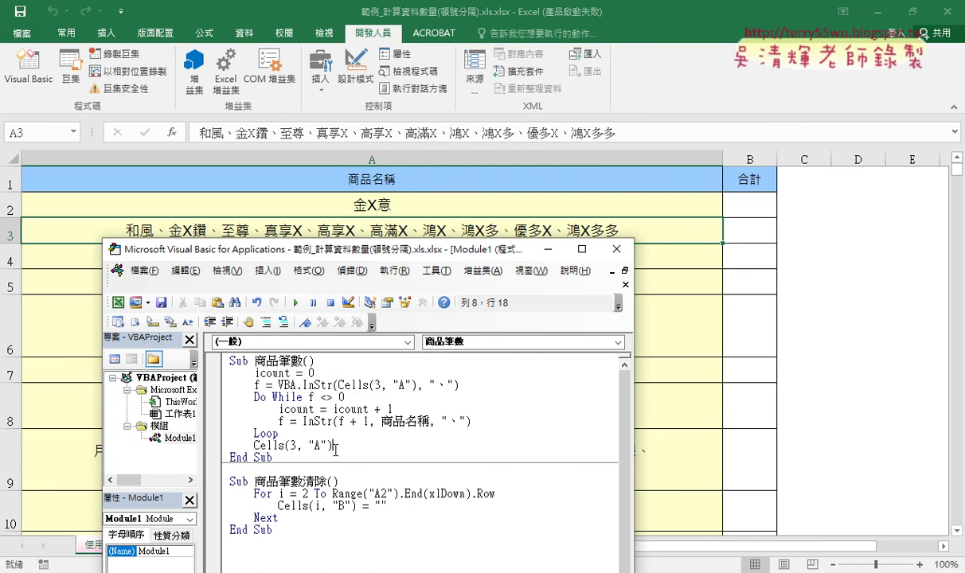
Turn the new line into Cells(3, "B") = icount + 1.
{"action": "double_click", "coordinate": [316, 446]}
{"action": "type", "text": "B"}
{"action": "left_click", "coordinate": [349, 449]}
{"action": "type", "text": "="}
{"action": "type", "text": "i"}
{"action": "type", "text": "co"}
{"action": "type", "text": "n"}
{"action": "key", "text": "BackSpace"}
{"action": "type", "text": "unt+"}
{"action": "type", "text": "1"}
{"action": "left_click_drag", "start_coordinate": [387, 446], "coordinate": [339, 446]}
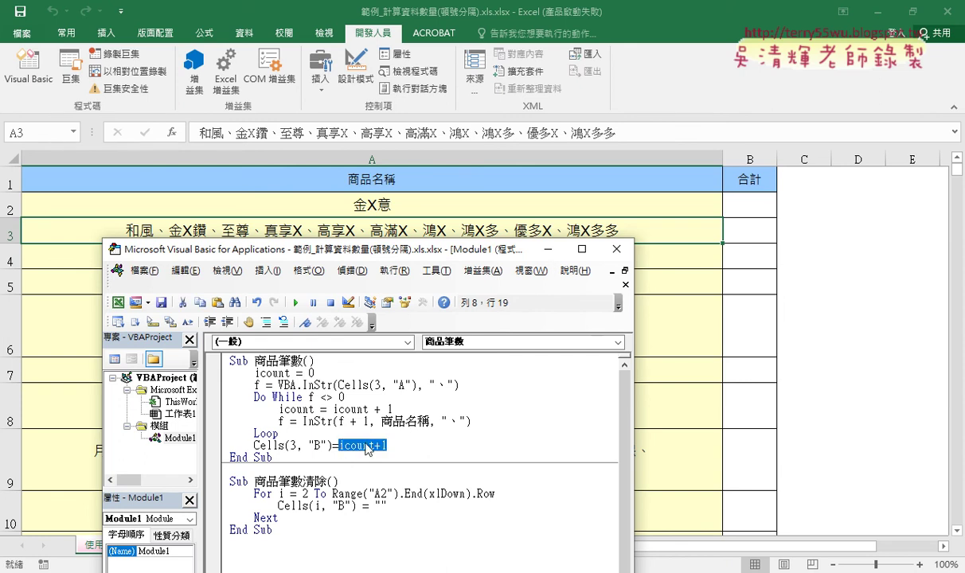
{"action": "left_click", "coordinate": [326, 481]}
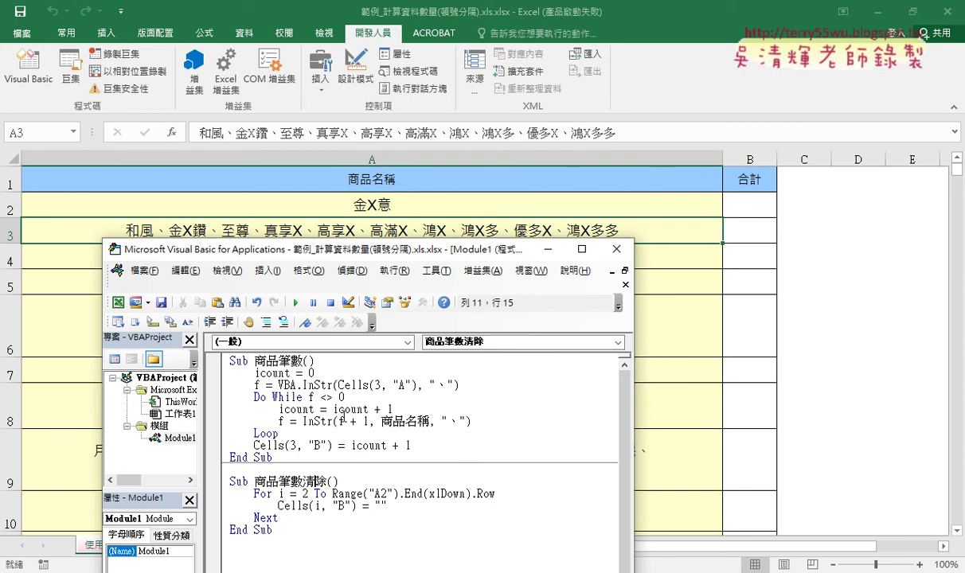
Highlight f + 1, the Do While condition and the + 1 to review the macro's logic.
{"action": "left_click_drag", "start_coordinate": [301, 248], "coordinate": [301, 260]}
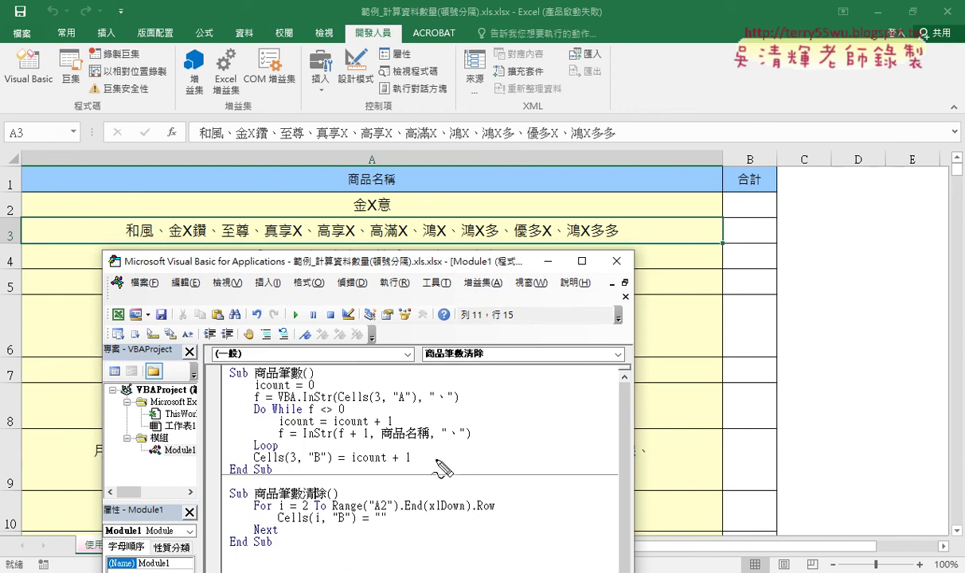
{"action": "left_click_drag", "start_coordinate": [339, 439], "coordinate": [368, 438]}
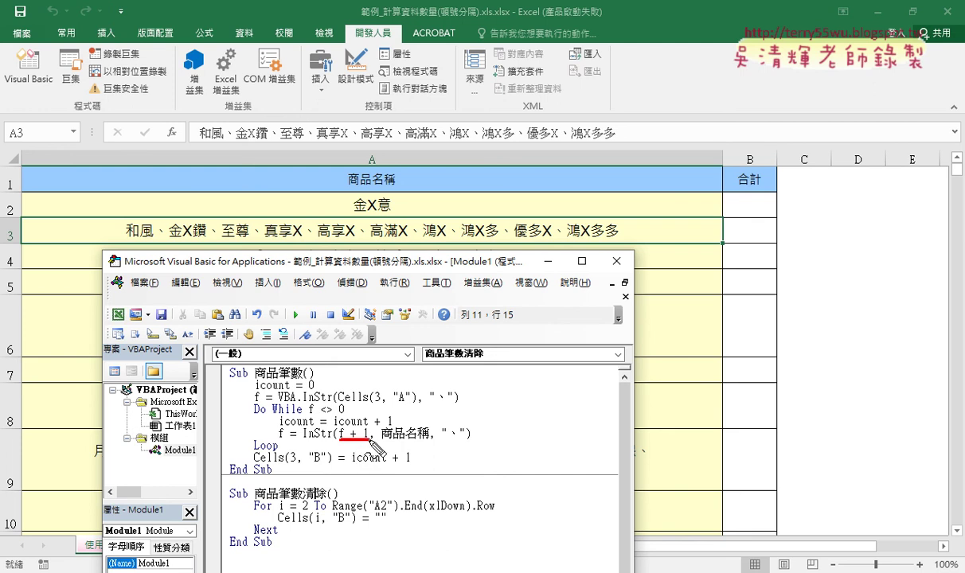
{"action": "mouse_move", "coordinate": [257, 420]}
{"action": "left_mouse_down"}
{"action": "mouse_move", "coordinate": [269, 419]}
{"action": "mouse_move", "coordinate": [262, 405]}
{"action": "left_mouse_up"}
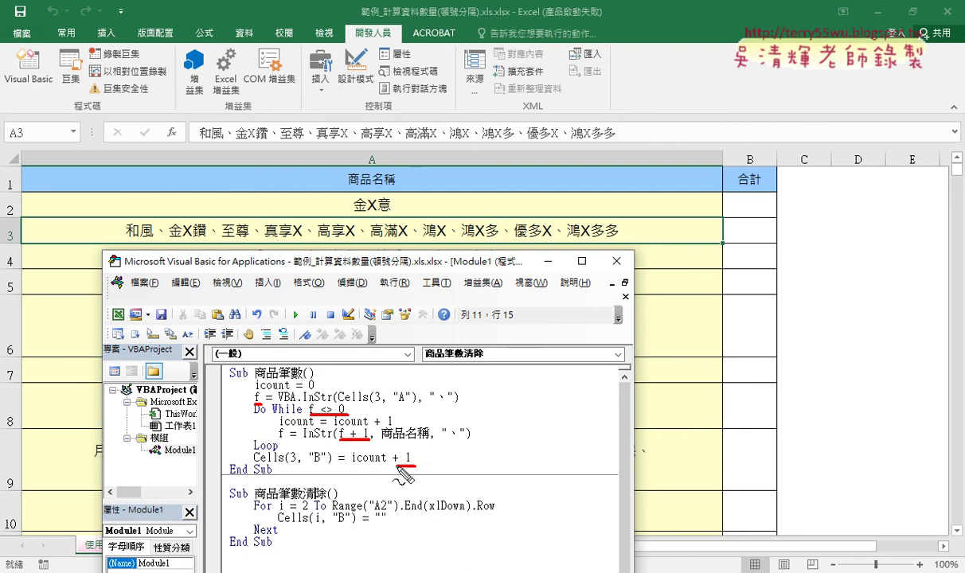
{"action": "left_click_drag", "start_coordinate": [380, 462], "coordinate": [416, 462]}
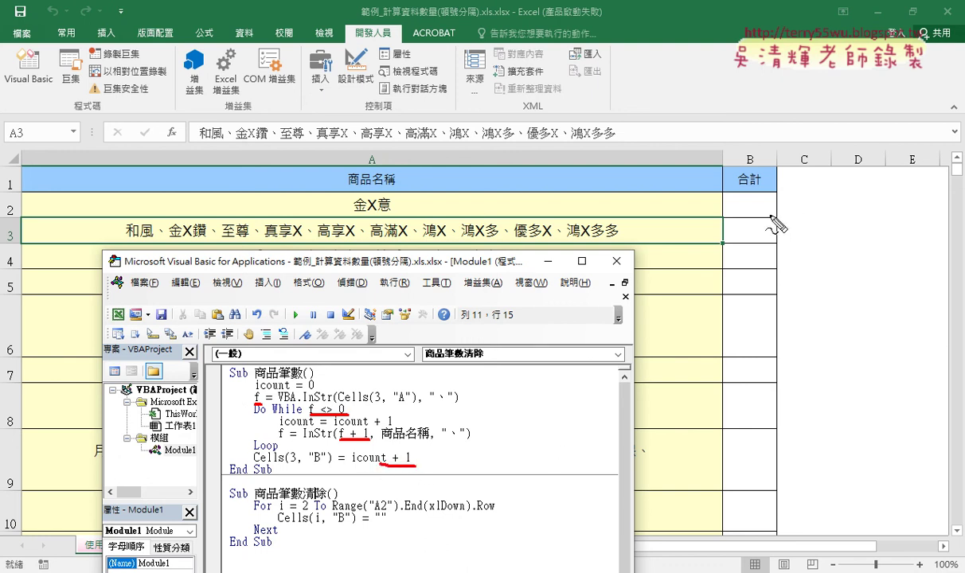
{"action": "key", "text": "Escape"}
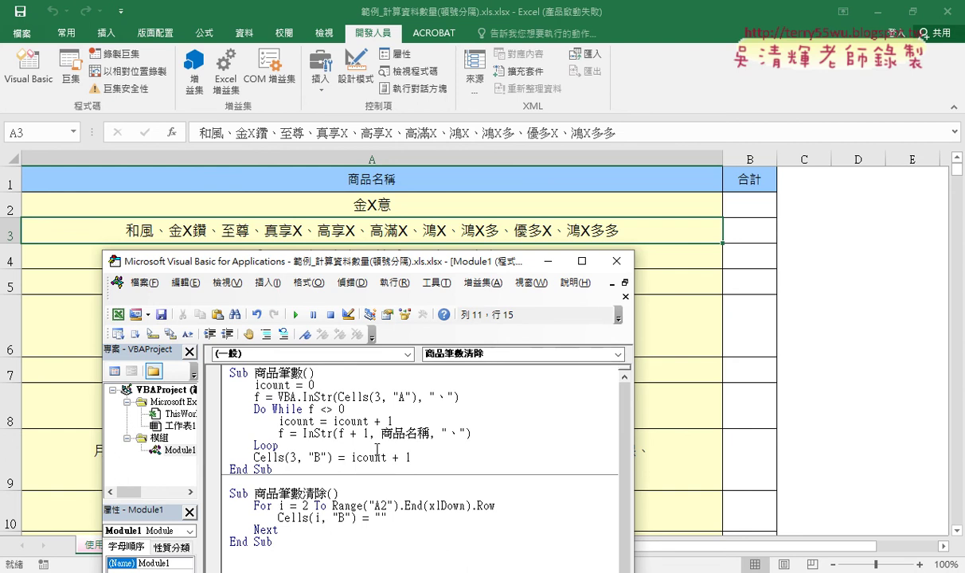
{"action": "left_click", "coordinate": [347, 409]}
{"action": "left_click", "coordinate": [334, 420]}
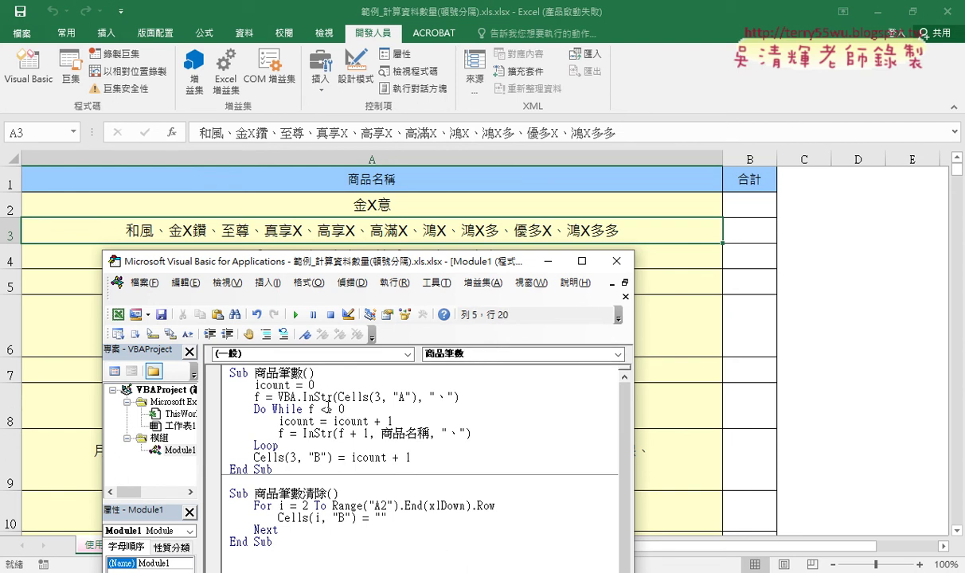
Step through 商品筆數 with F8, inspecting the value of f + 1 in the search line.
{"action": "key", "text": "F8"}
{"action": "key", "text": "F8"}
{"action": "key", "text": "F8"}
{"action": "key", "text": "F8"}
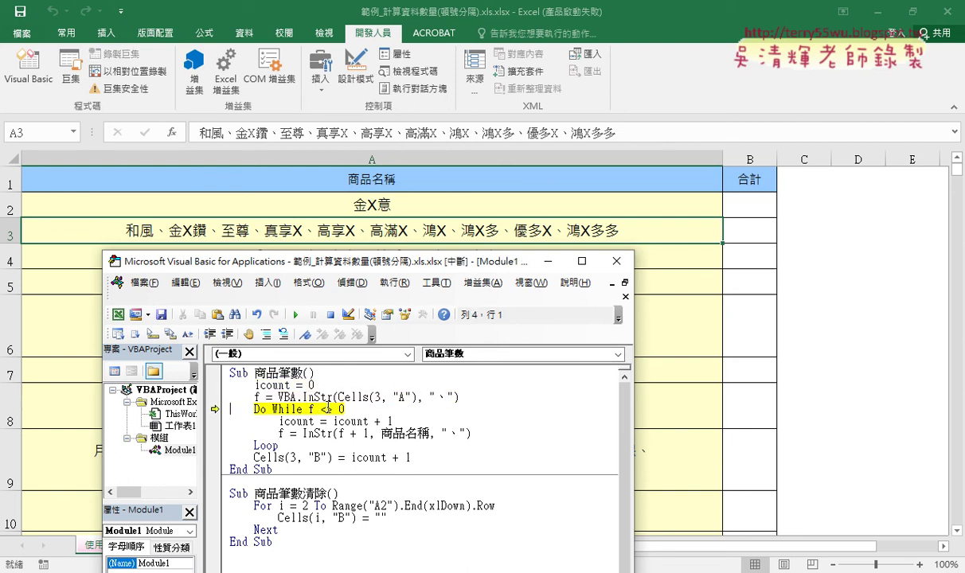
{"action": "key", "text": "F8"}
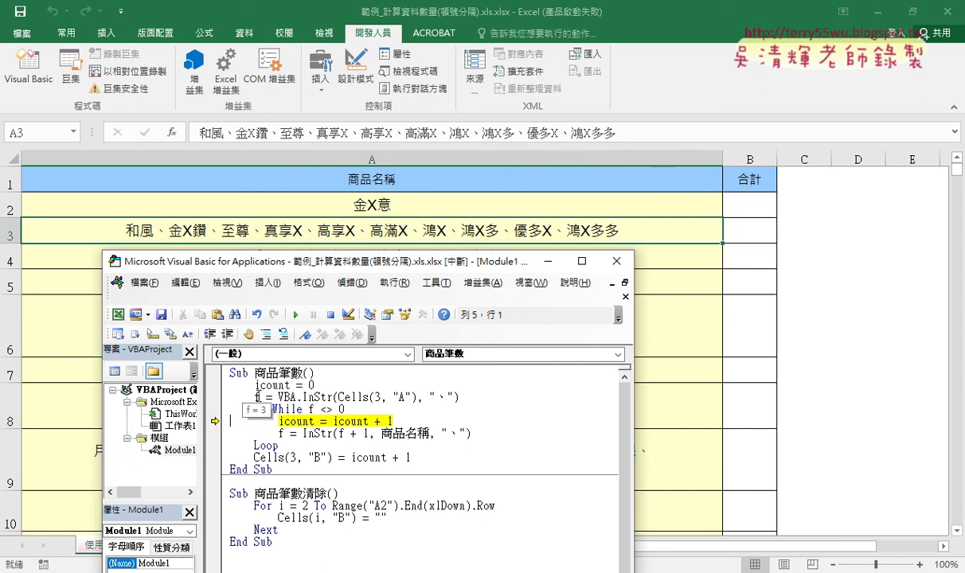
{"action": "key", "text": "F8"}
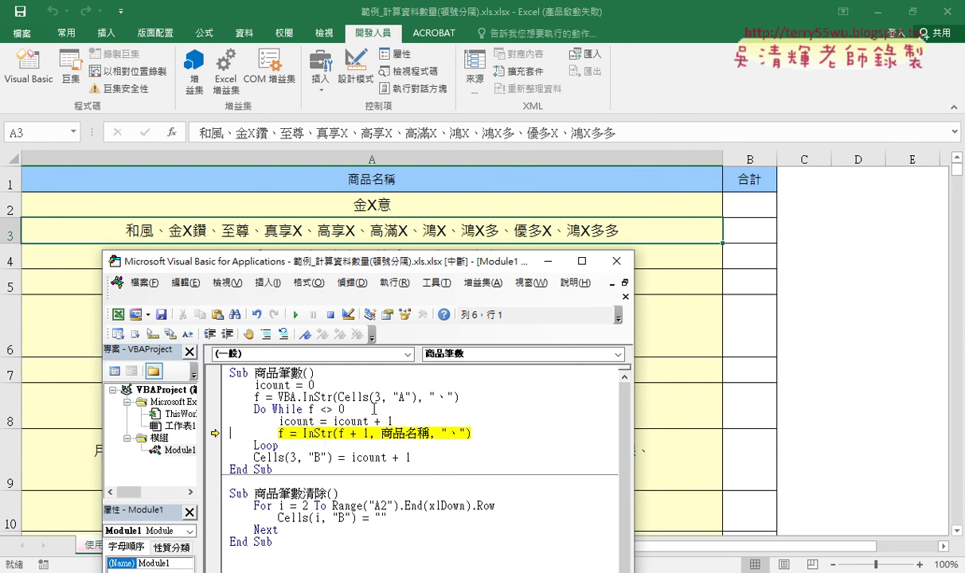
{"action": "double_click", "coordinate": [340, 434]}
{"action": "key", "text": "shift+Right"}
{"action": "key", "text": "shift+Right"}
{"action": "key", "text": "shift+Right"}
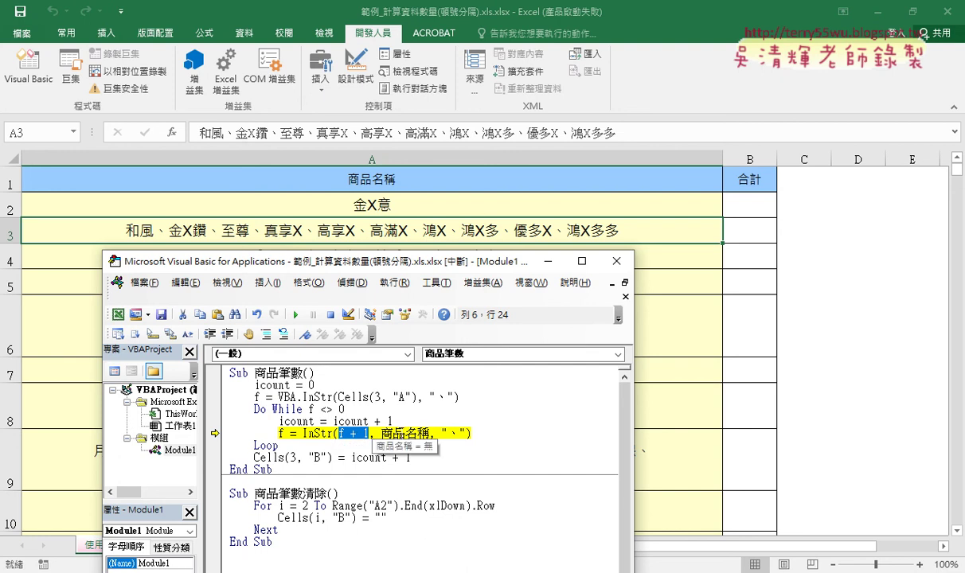
{"action": "key", "text": "F8"}
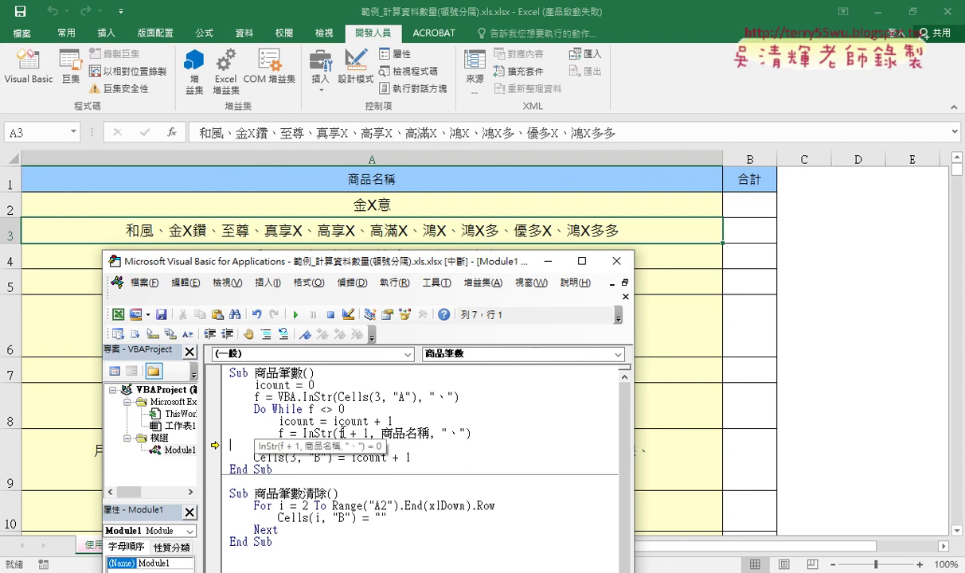
{"action": "left_click", "coordinate": [343, 434]}
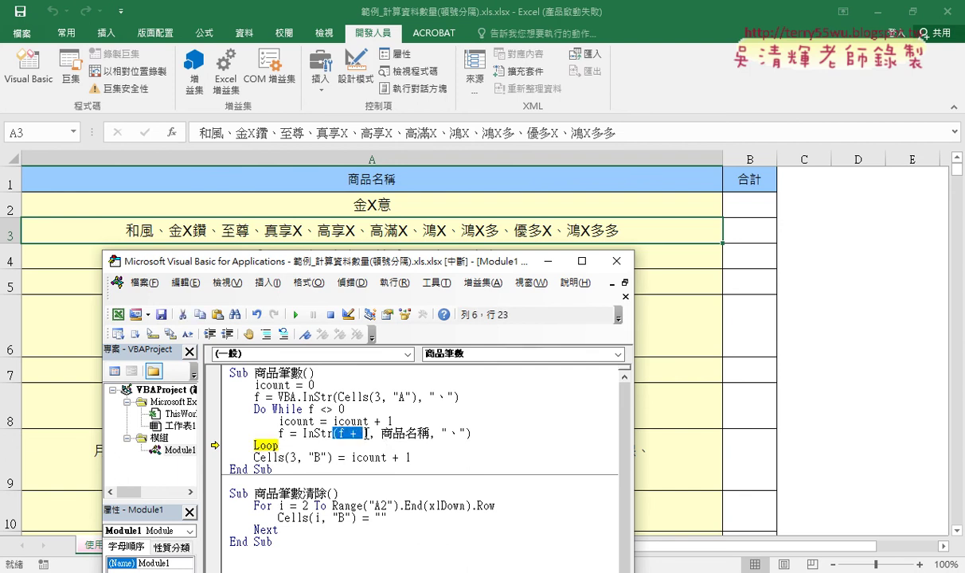
{"action": "left_click_drag", "start_coordinate": [369, 434], "coordinate": [339, 433]}
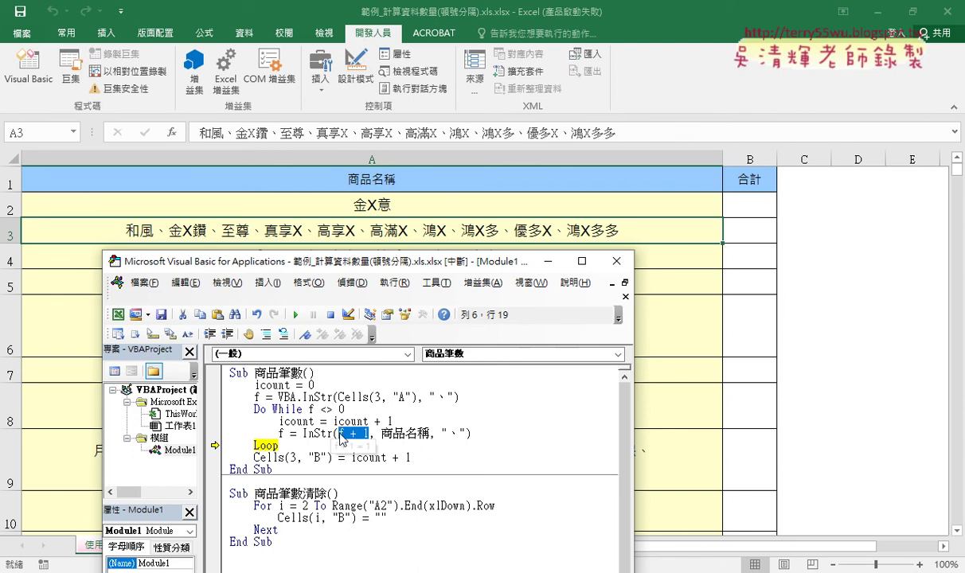
{"action": "mouse_move", "coordinate": [353, 434]}
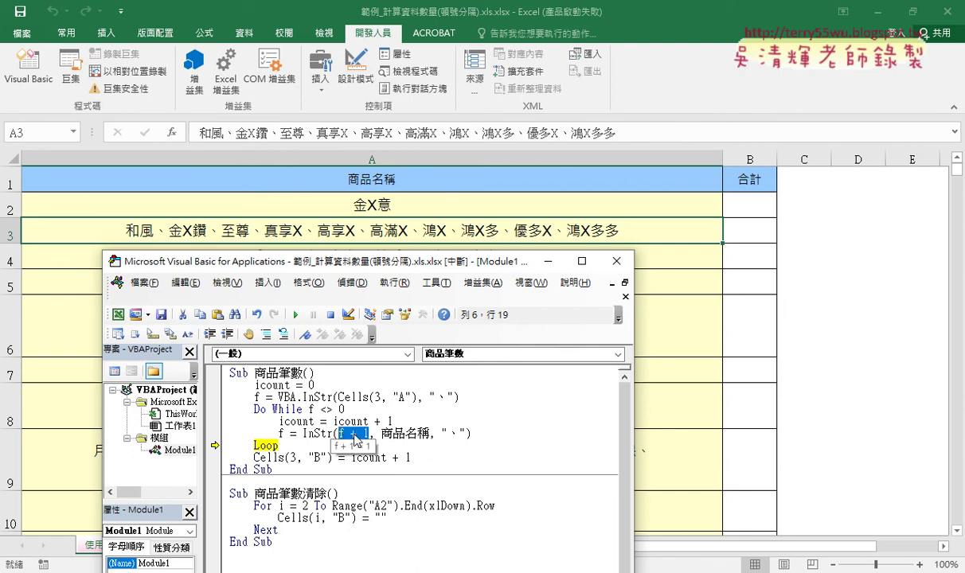
{"action": "left_click", "coordinate": [375, 433]}
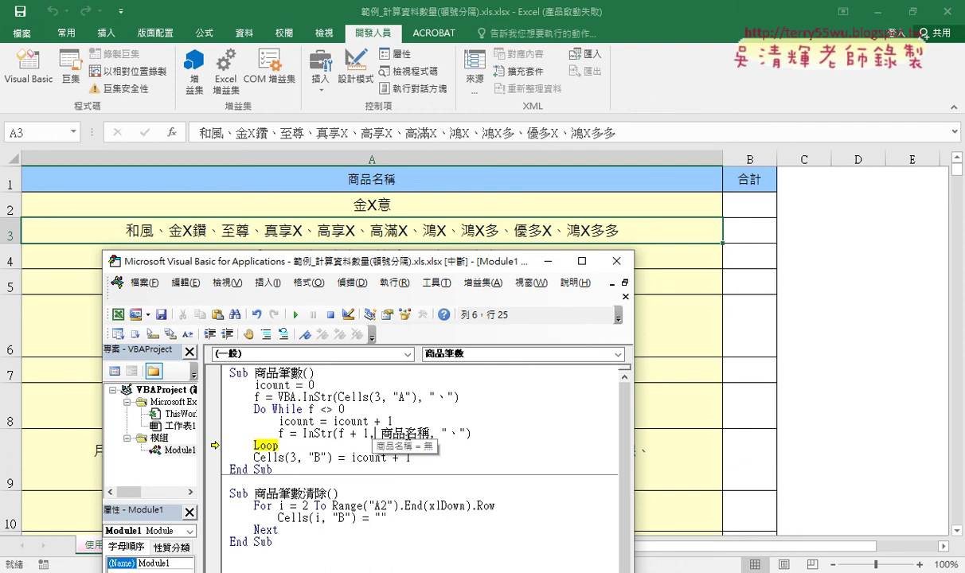
Compare 商品名稱 in the loop's InStr with Cells(3, "A") in the first InStr line.
{"action": "left_click", "coordinate": [409, 430]}
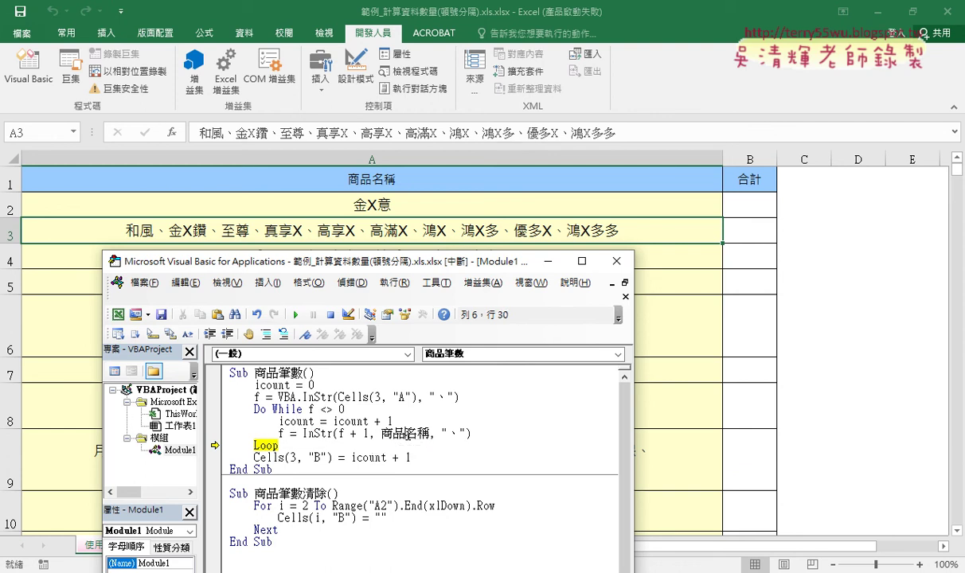
{"action": "left_click_drag", "start_coordinate": [380, 433], "coordinate": [431, 433]}
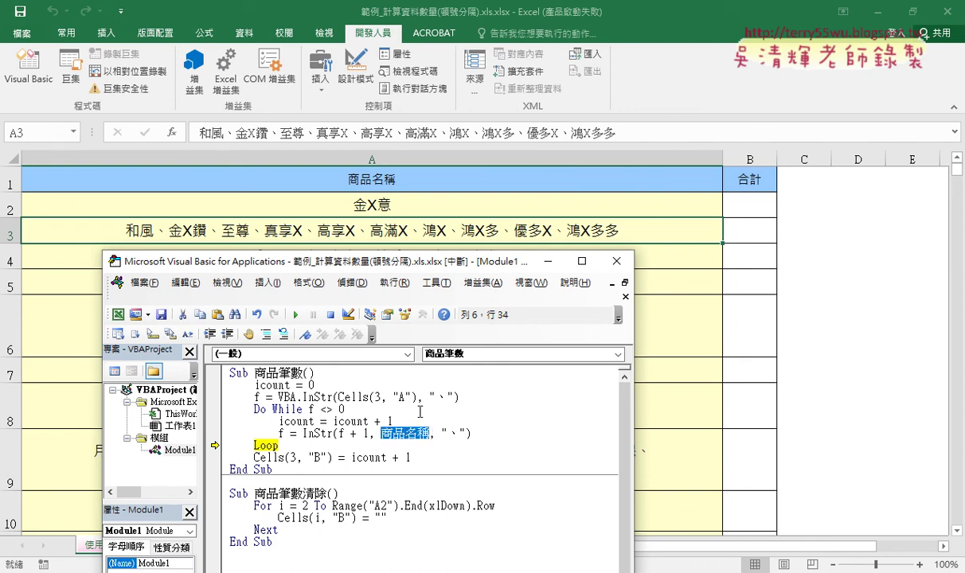
{"action": "left_click_drag", "start_coordinate": [415, 397], "coordinate": [338, 396]}
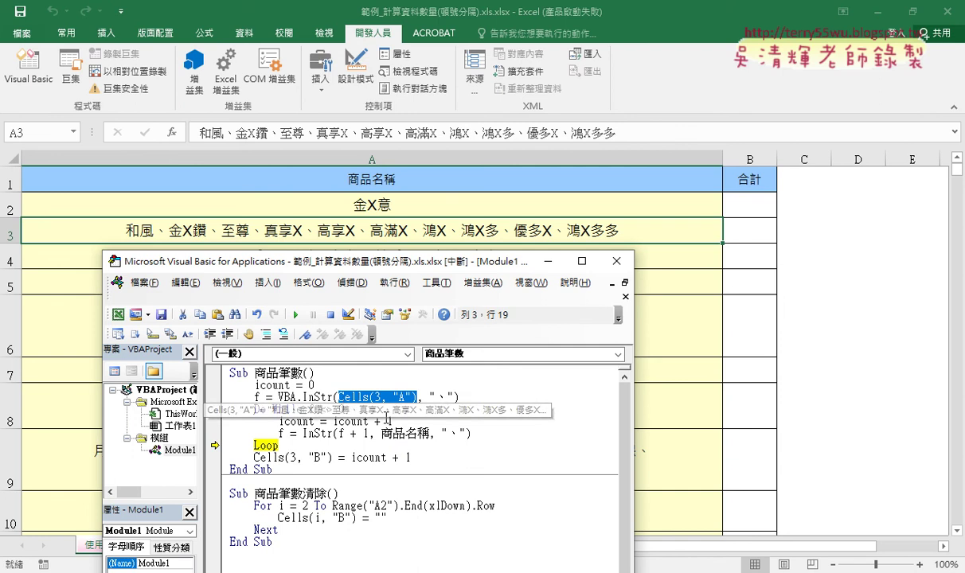
{"action": "left_click_drag", "start_coordinate": [431, 433], "coordinate": [380, 433]}
Replace 商品名稱 with Cells(3, "A") in the InStr line and re-execute that line.
{"action": "type", "text": "Cells(3, \"A\")"}
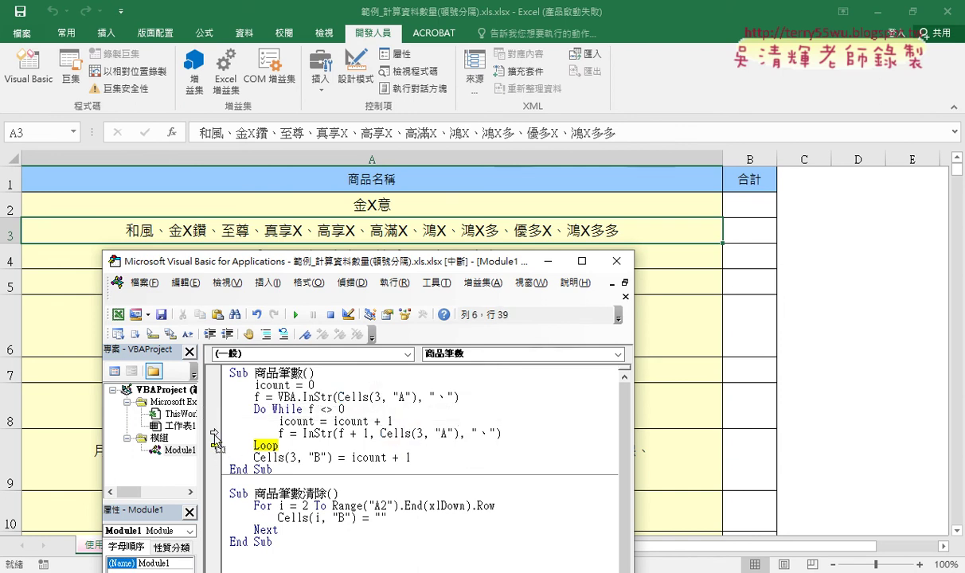
{"action": "left_click_drag", "start_coordinate": [215, 445], "coordinate": [215, 433]}
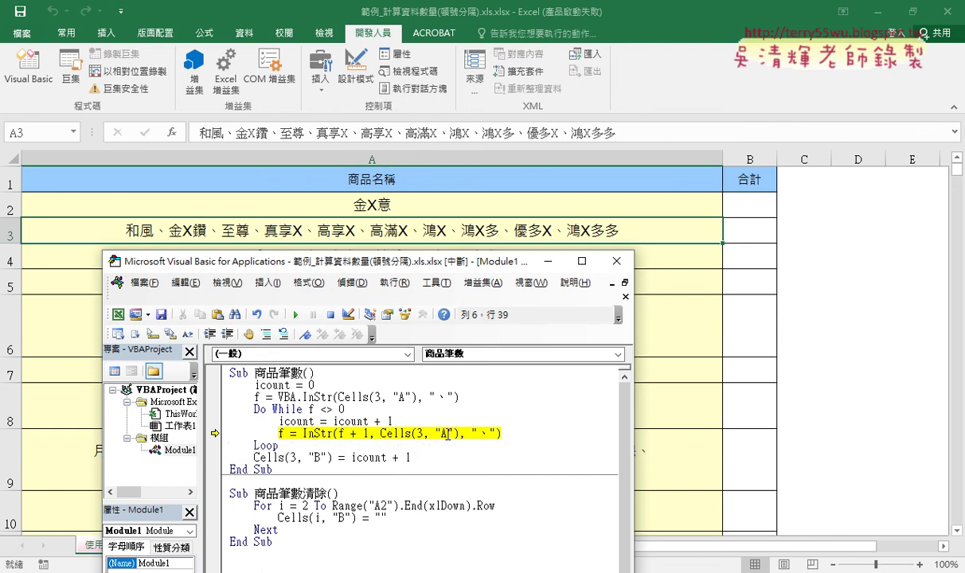
{"action": "left_click_drag", "start_coordinate": [461, 433], "coordinate": [381, 434]}
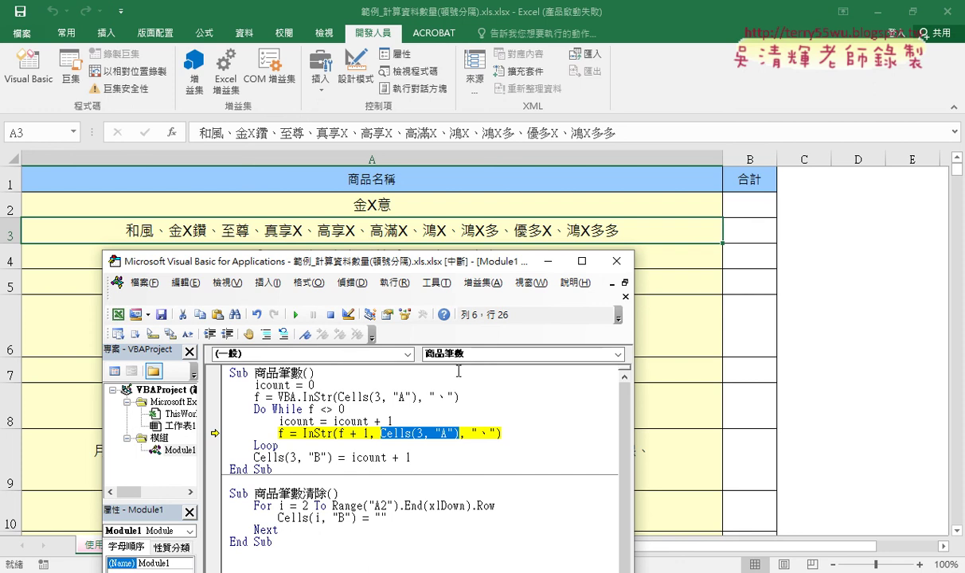
{"action": "key", "text": "F8"}
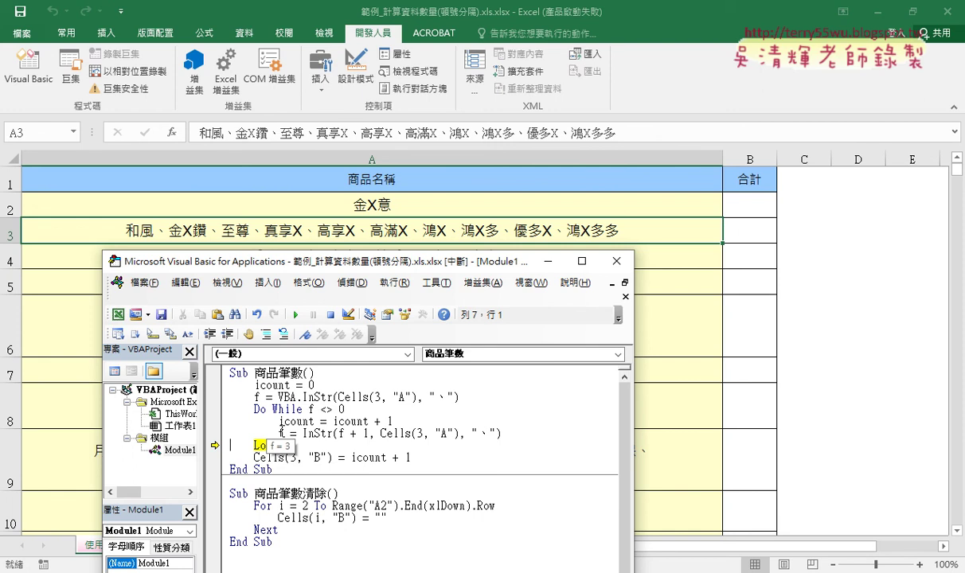
Restart 商品筆數 and step through its loop, inspecting the value of Cells(3, "A").
{"action": "mouse_move", "coordinate": [256, 398]}
{"action": "left_click", "coordinate": [295, 314]}
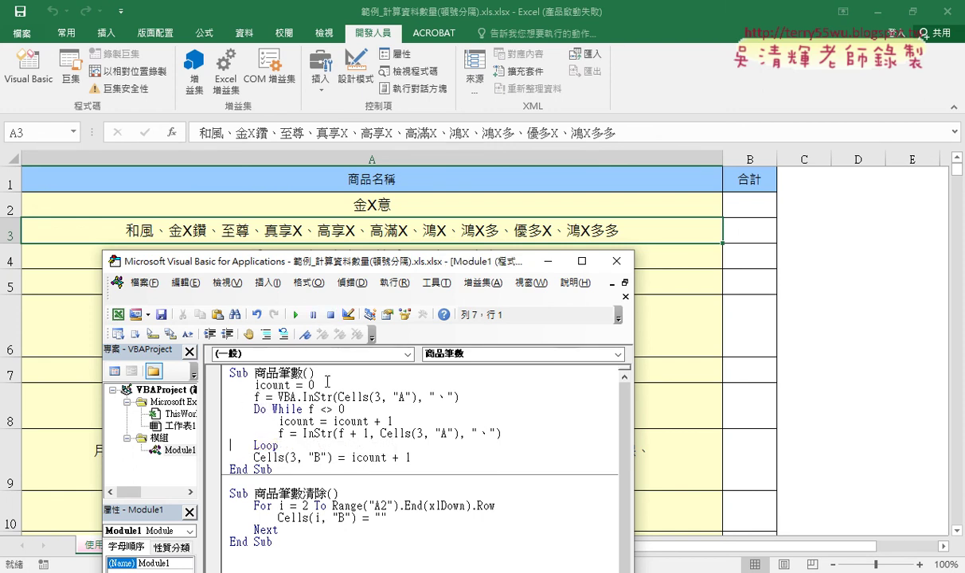
{"action": "left_click", "coordinate": [316, 422]}
{"action": "key", "text": "F8"}
{"action": "key", "text": "F8"}
{"action": "key", "text": "F8"}
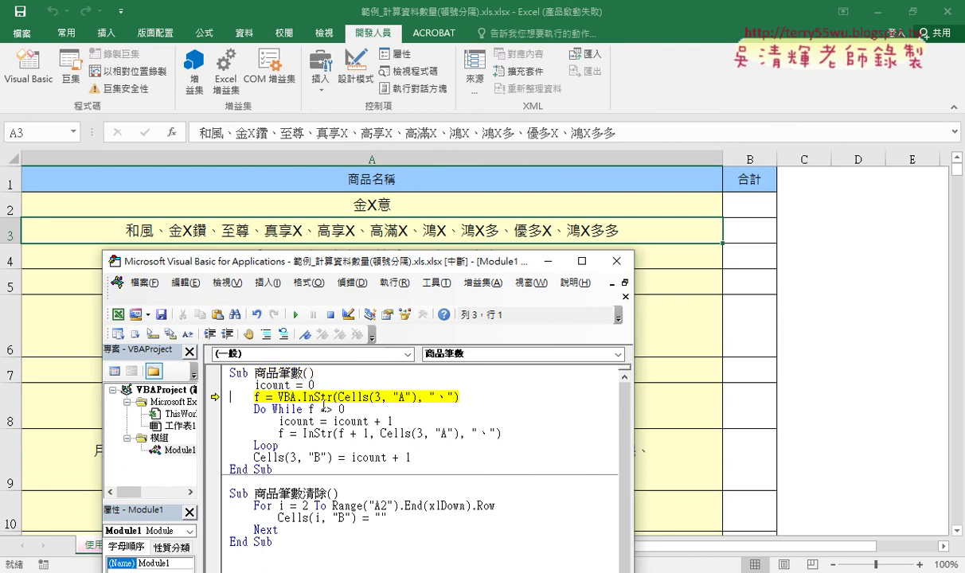
{"action": "key", "text": "F8"}
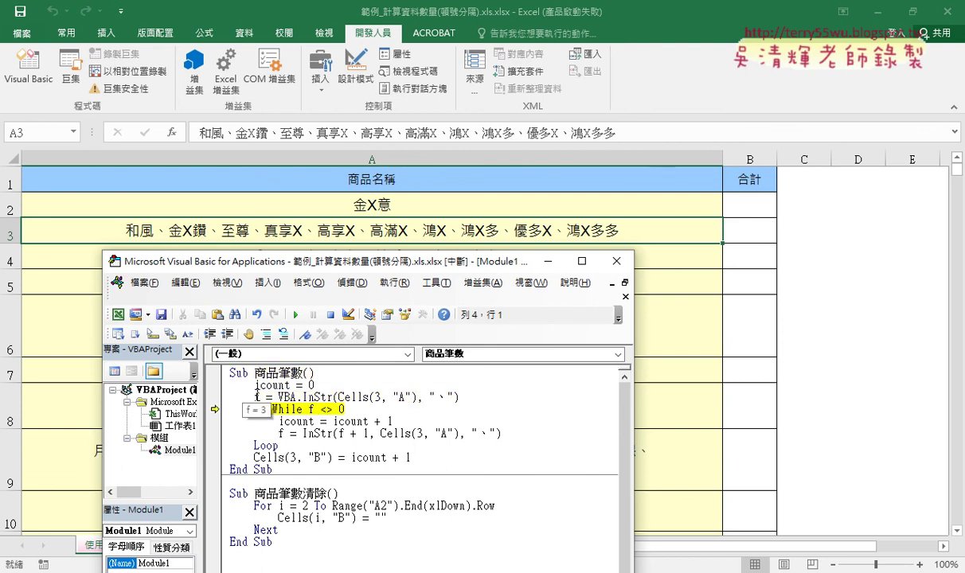
{"action": "key", "text": "F8"}
{"action": "key", "text": "F8"}
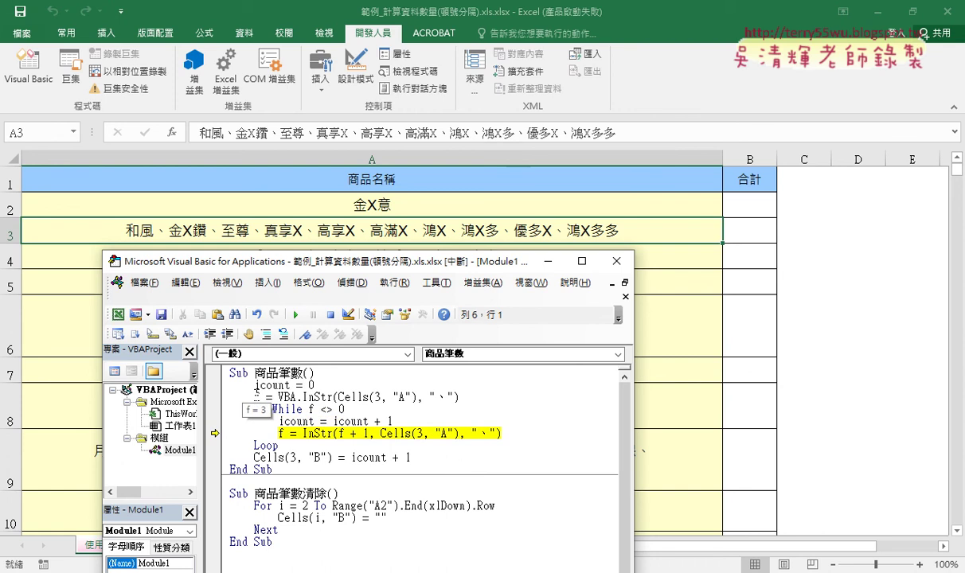
{"action": "key", "text": "F8"}
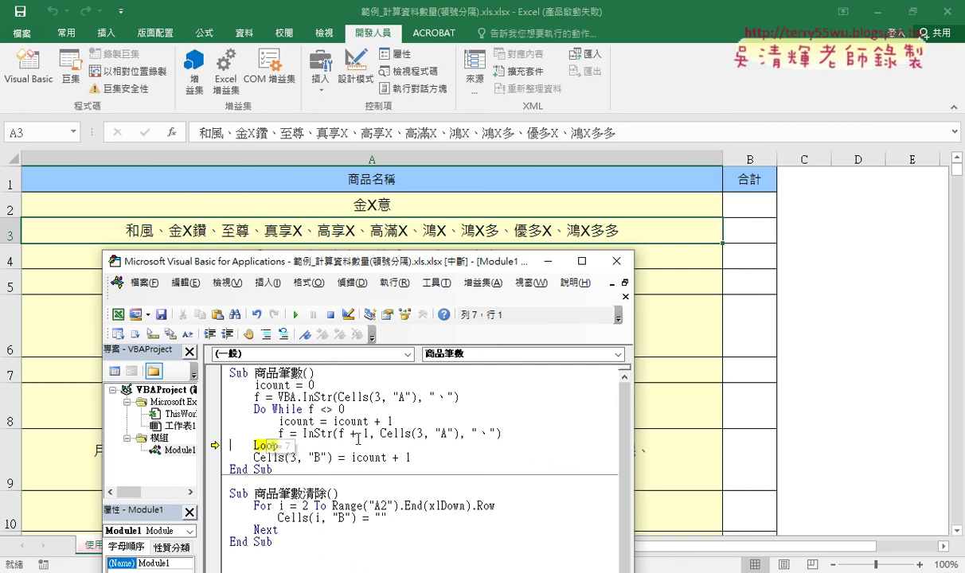
{"action": "left_click_drag", "start_coordinate": [380, 433], "coordinate": [459, 433]}
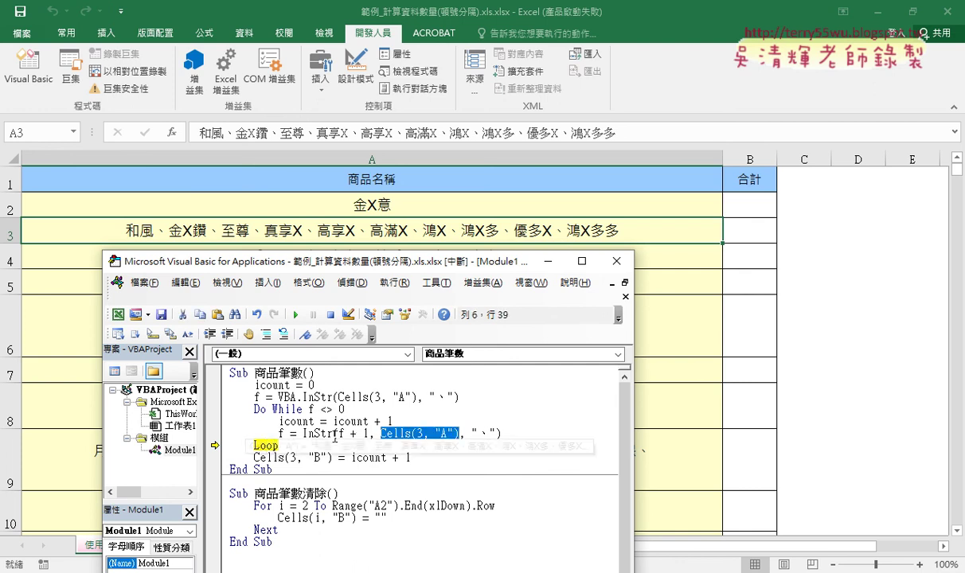
{"action": "key", "text": "F8"}
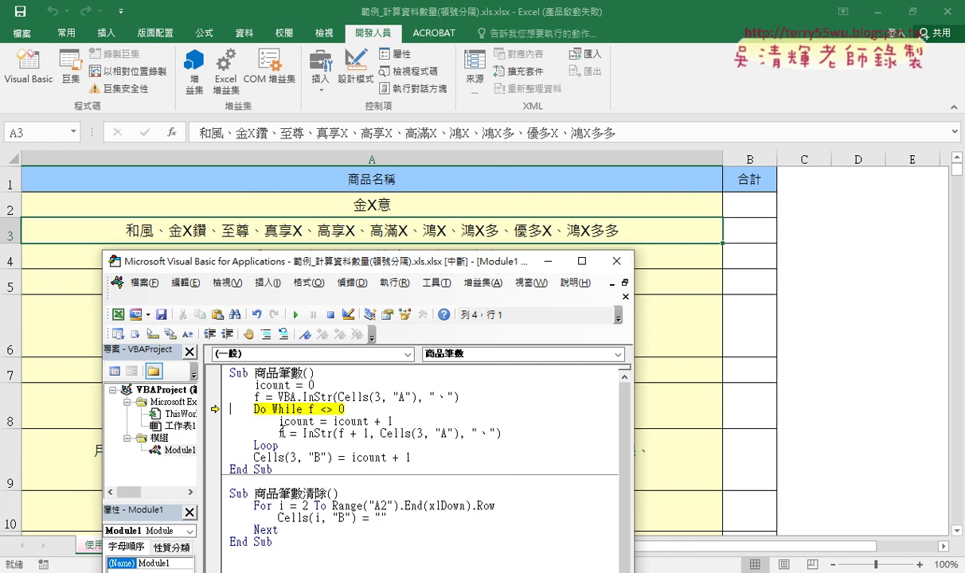
{"action": "key", "text": "F8"}
{"action": "key", "text": "F8"}
{"action": "key", "text": "F8"}
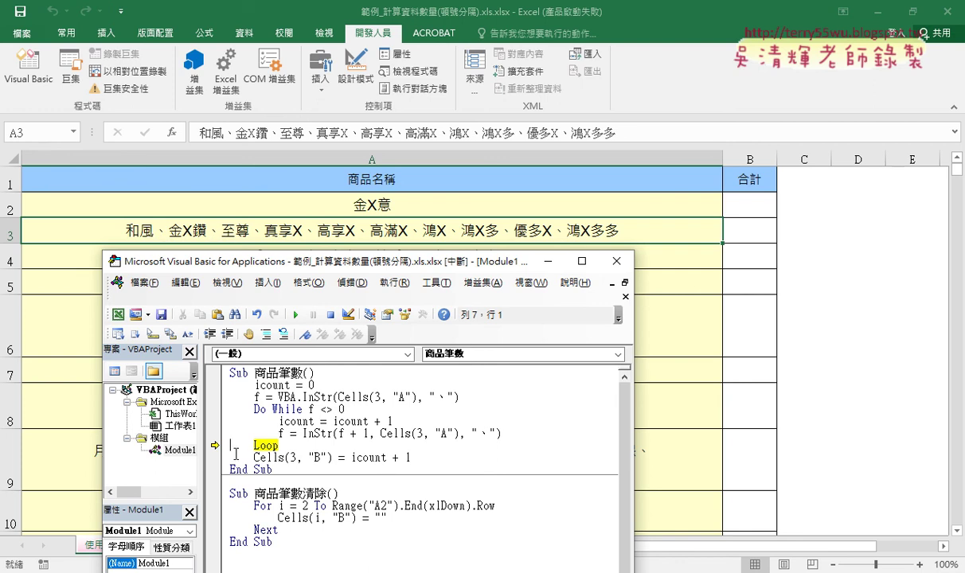
{"action": "mouse_move", "coordinate": [296, 421]}
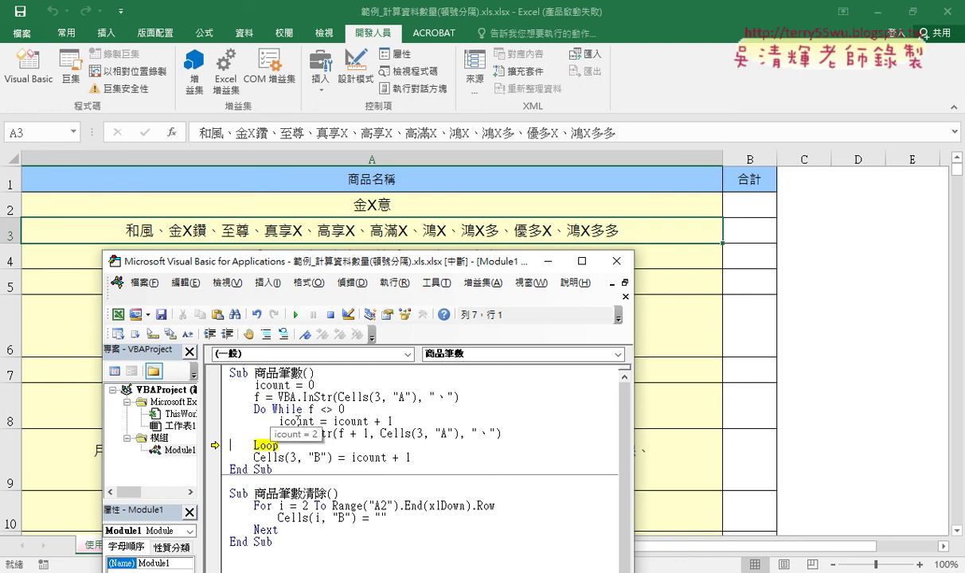
Break on the B3 line, run to it, write the count 10 into B3, then remove the breakpoint.
{"action": "left_click", "coordinate": [214, 457]}
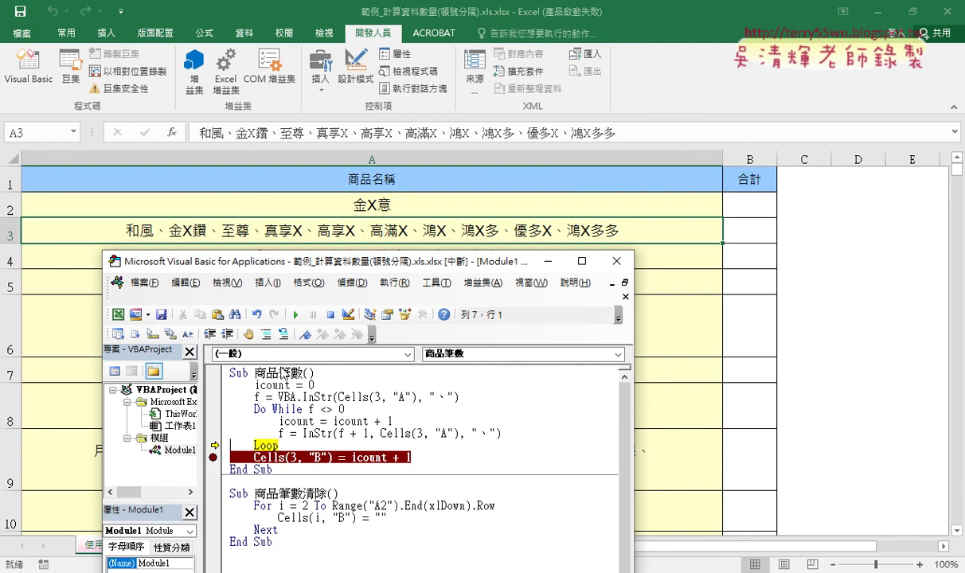
{"action": "key", "text": "F5"}
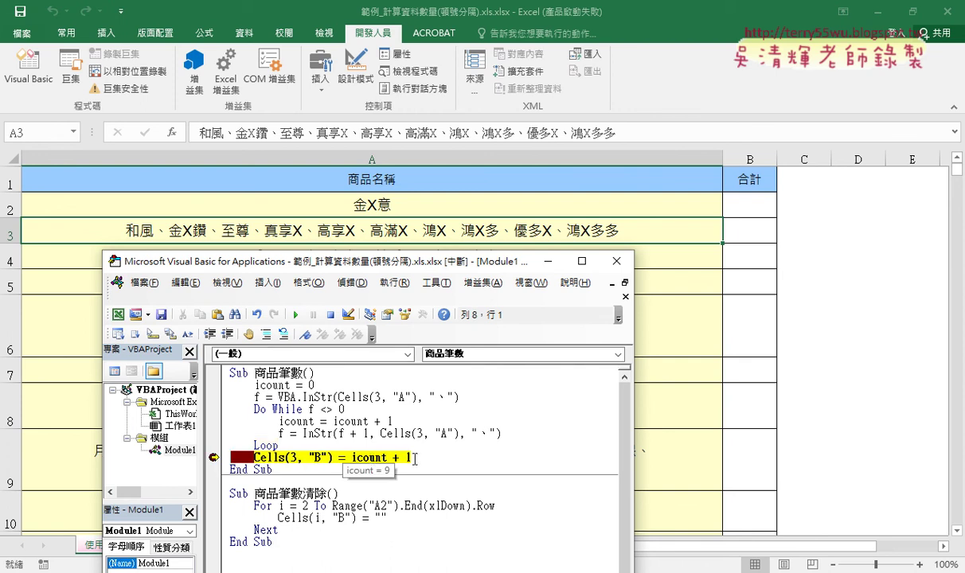
{"action": "left_click_drag", "start_coordinate": [414, 458], "coordinate": [351, 458]}
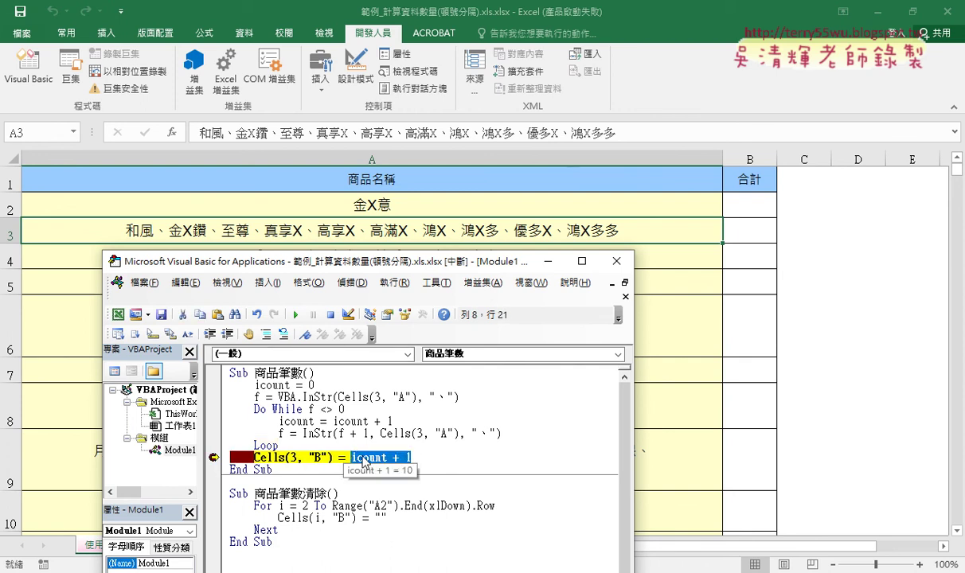
{"action": "key", "text": "F8"}
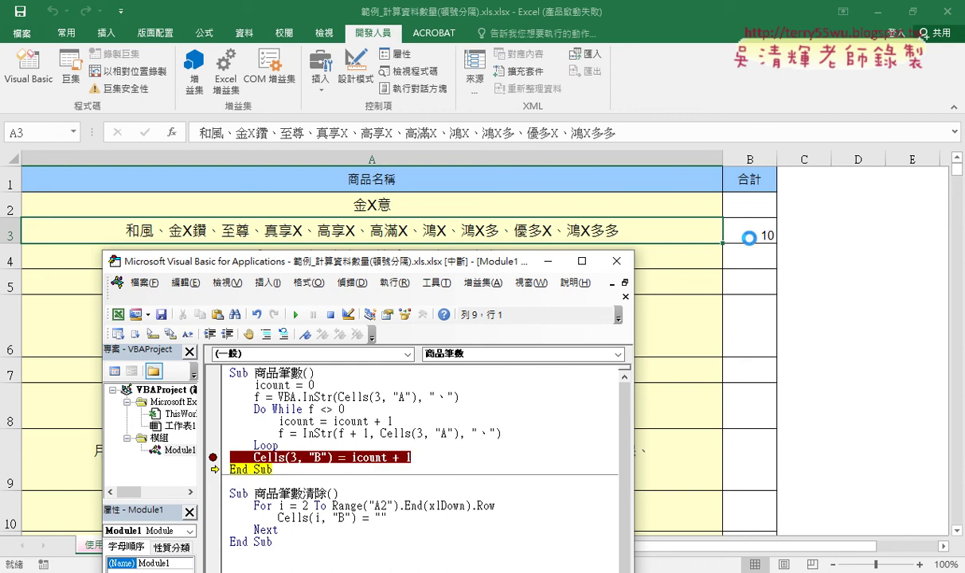
{"action": "left_click", "coordinate": [395, 443]}
{"action": "left_click", "coordinate": [221, 458]}
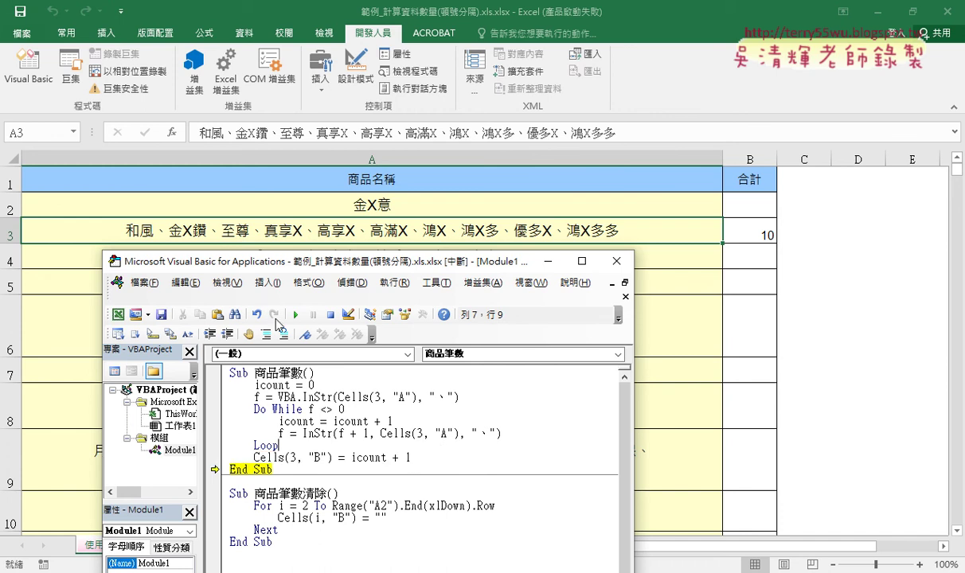
Copy the For…Next loop from 商品筆數清除 into 商品筆數 below the B3 line.
{"action": "left_click", "coordinate": [295, 314]}
{"action": "left_click", "coordinate": [433, 453]}
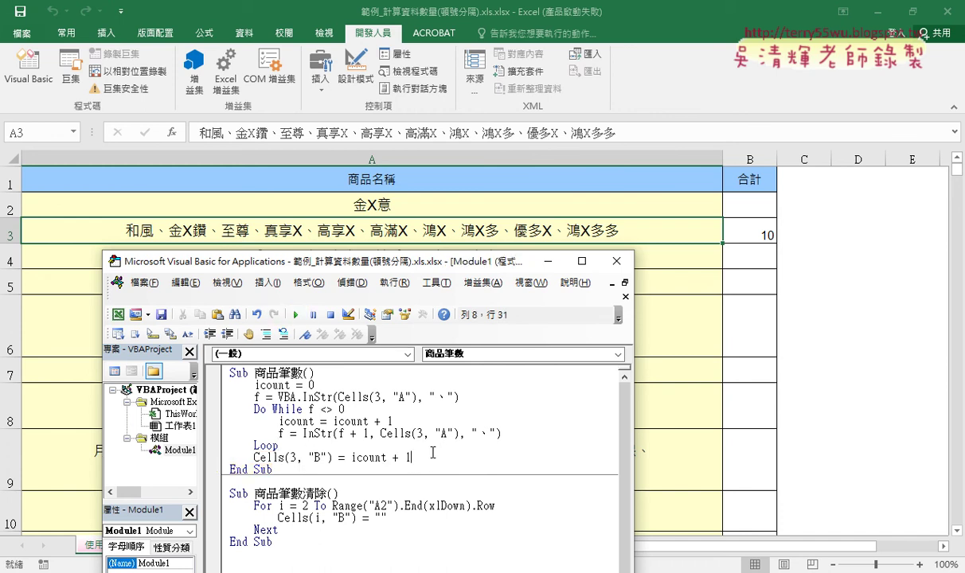
{"action": "key", "text": "Return"}
{"action": "key", "text": "Return"}
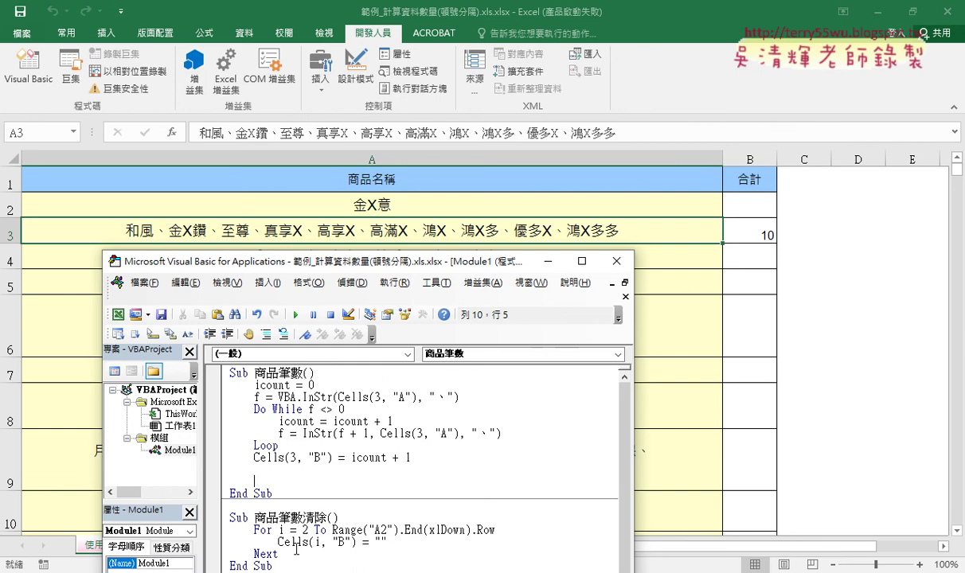
{"action": "left_click_drag", "start_coordinate": [296, 550], "coordinate": [225, 529]}
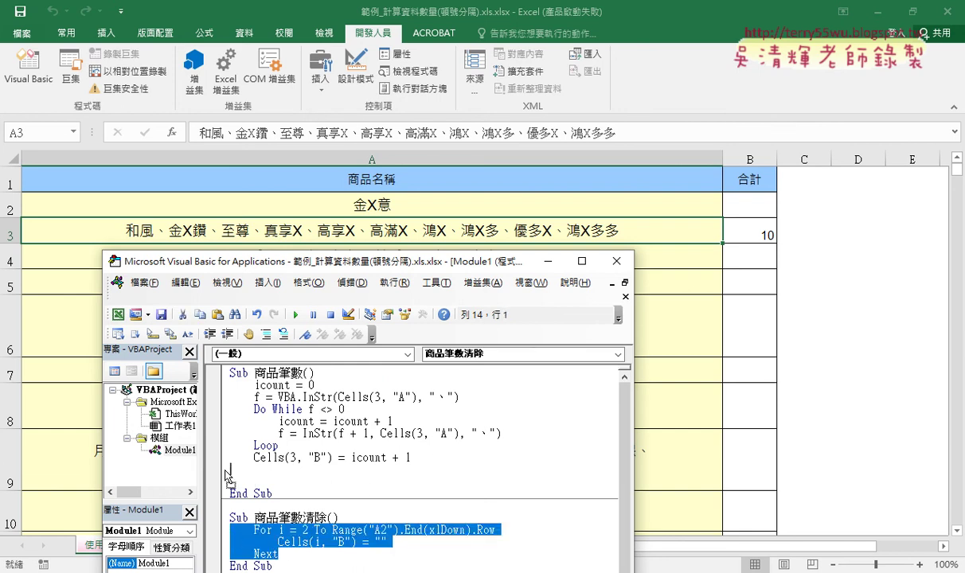
{"action": "left_click_drag", "start_coordinate": [226, 477], "coordinate": [230, 478]}
{"action": "key", "text": "Up"}
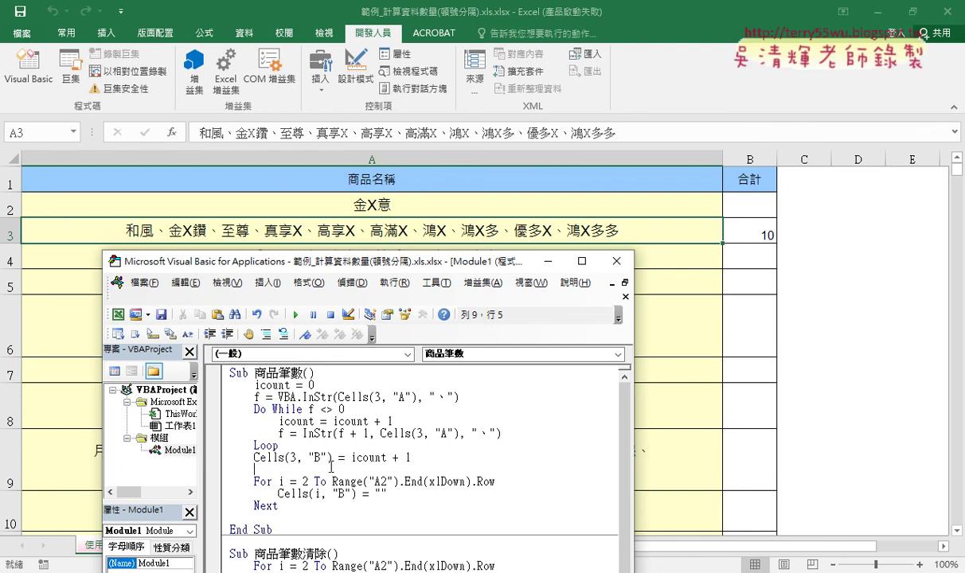
Delete the Cells(i, "B") = "" line and move the counting code, indented, between For and Next.
{"action": "left_click_drag", "start_coordinate": [333, 481], "coordinate": [510, 486]}
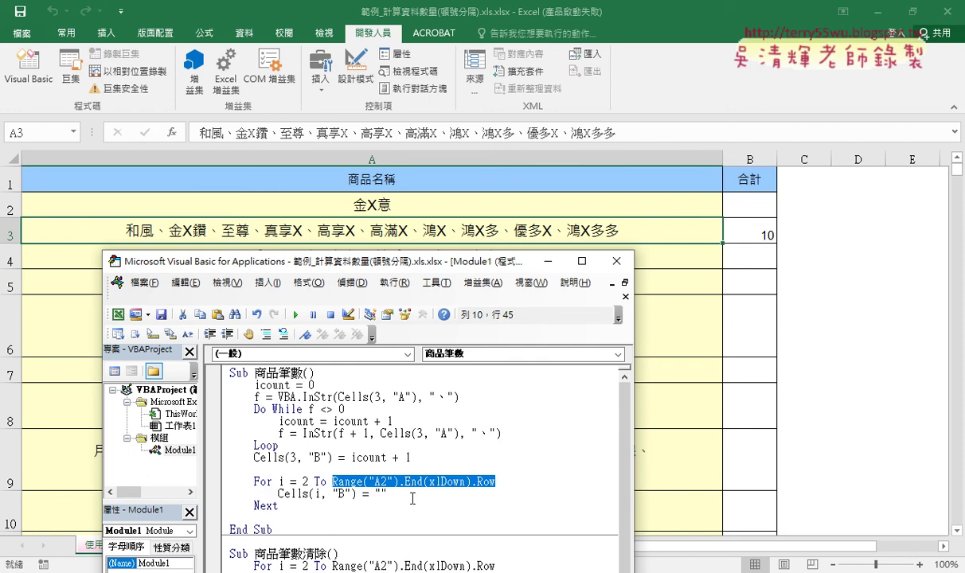
{"action": "left_click_drag", "start_coordinate": [412, 499], "coordinate": [226, 495]}
{"action": "key", "text": "Delete"}
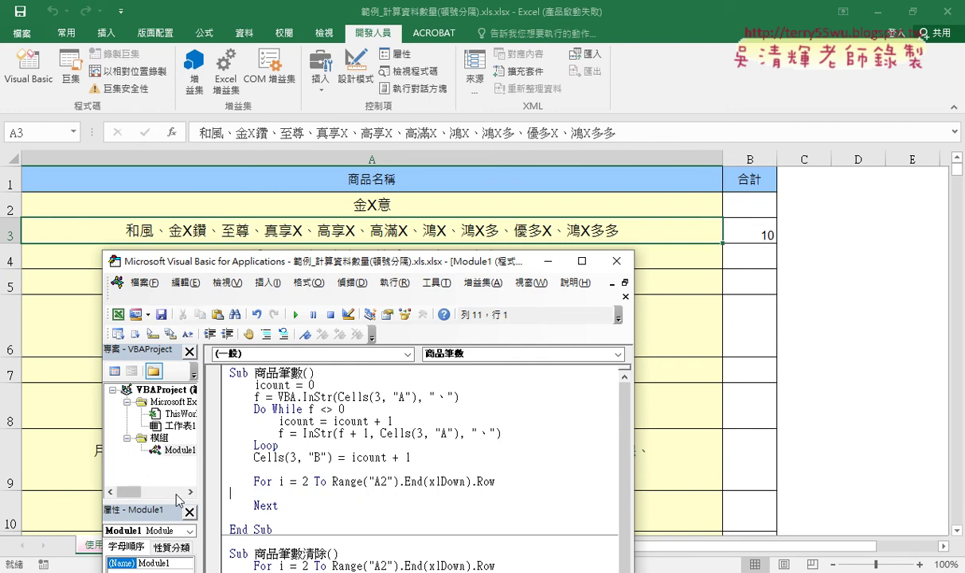
{"action": "left_click", "coordinate": [416, 458]}
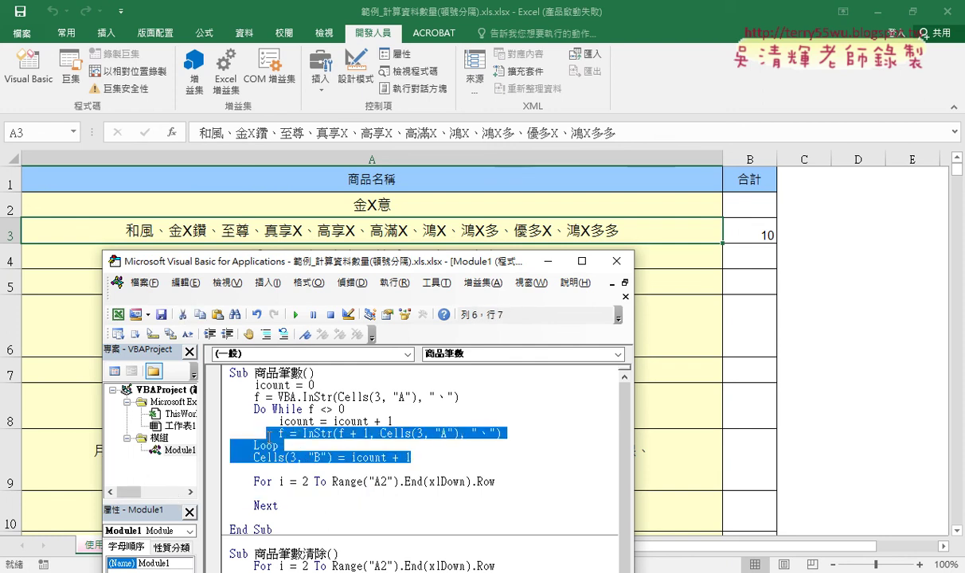
{"action": "left_click_drag", "start_coordinate": [416, 458], "coordinate": [215, 385]}
{"action": "left_click_drag", "start_coordinate": [236, 465], "coordinate": [231, 500]}
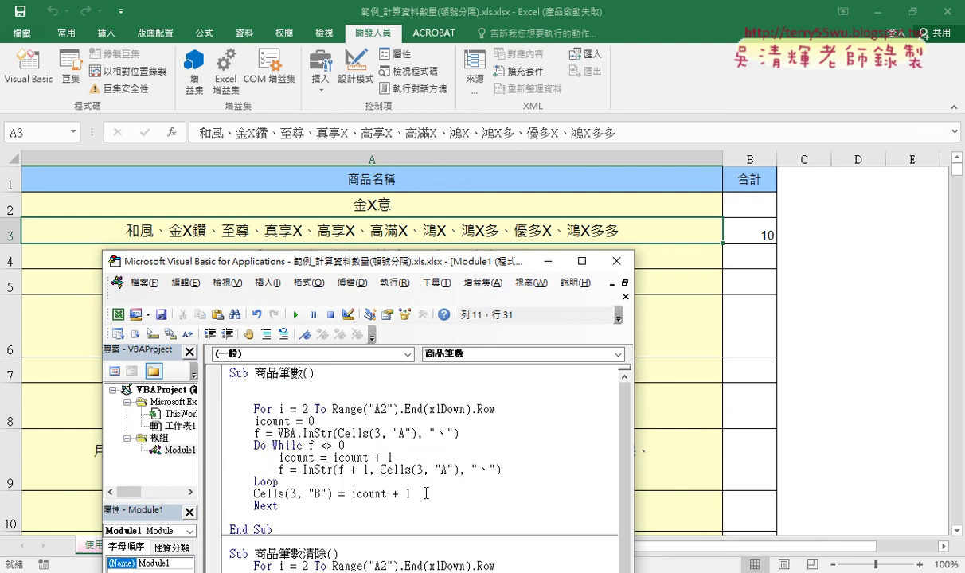
{"action": "mouse_move", "coordinate": [411, 494]}
{"action": "left_mouse_down"}
{"action": "mouse_move", "coordinate": [229, 451]}
{"action": "mouse_move", "coordinate": [221, 433]}
{"action": "left_mouse_up"}
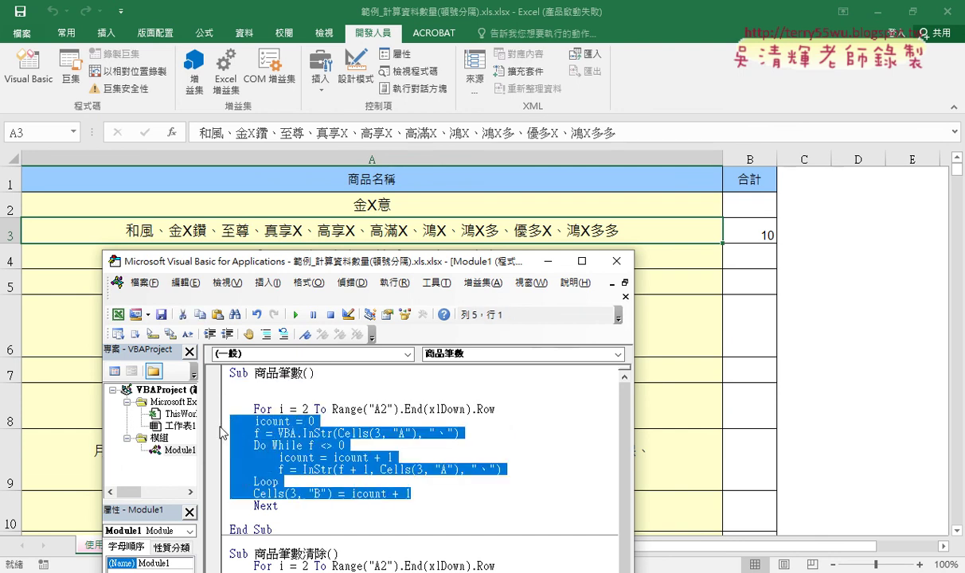
{"action": "key", "text": "Tab"}
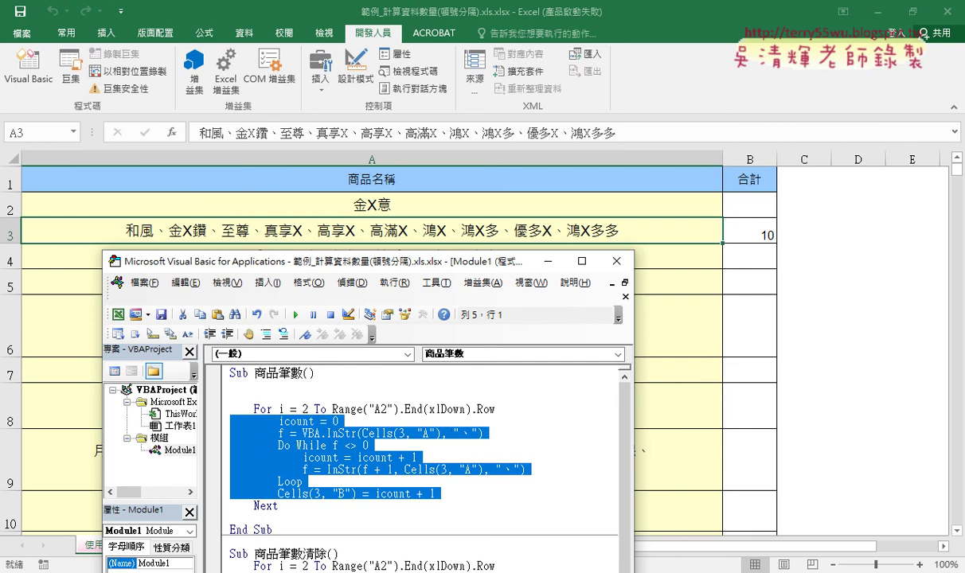
{"action": "left_click_drag", "start_coordinate": [346, 265], "coordinate": [376, 77]}
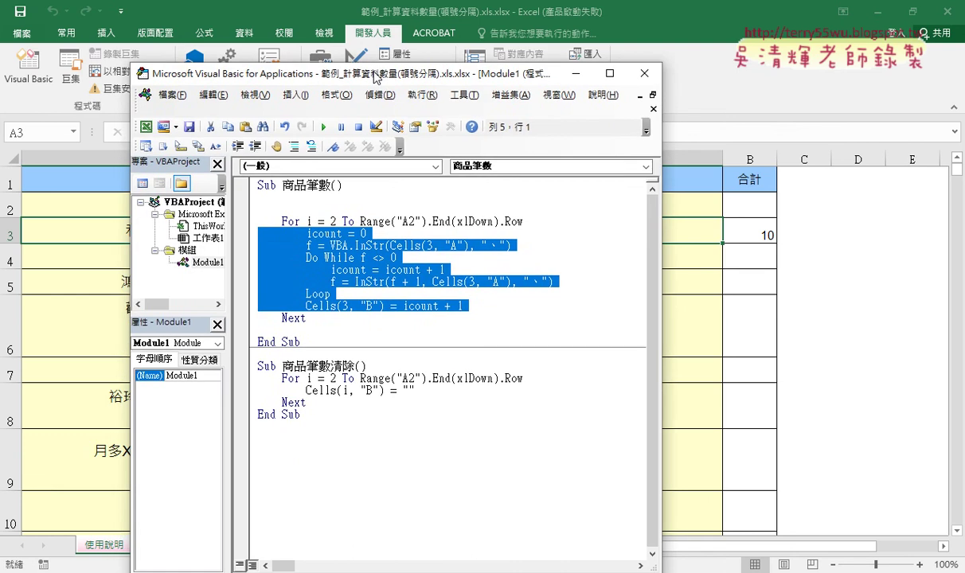
Change row 3 to i in both InStr lines and the column B output line.
{"action": "left_click", "coordinate": [486, 257]}
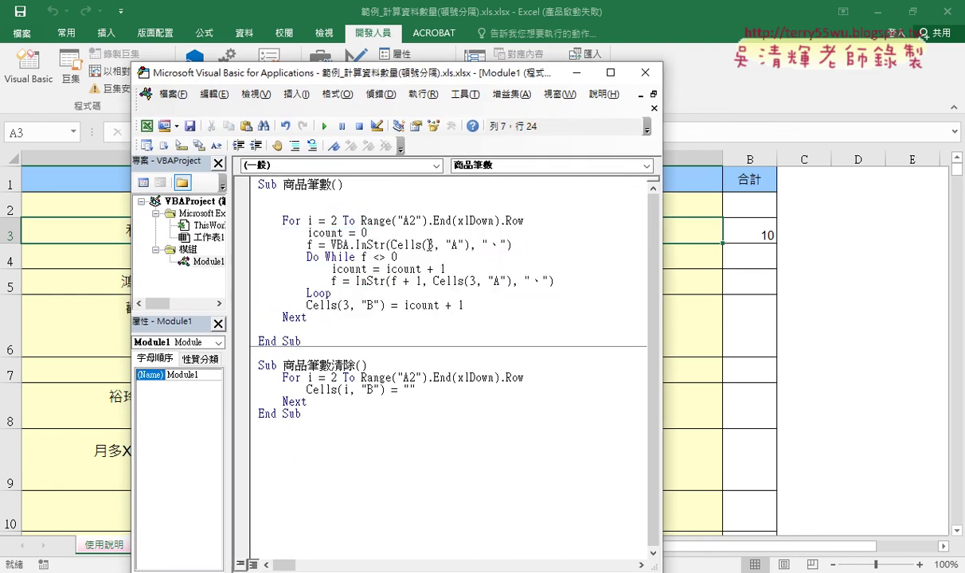
{"action": "left_click_drag", "start_coordinate": [391, 245], "coordinate": [476, 249]}
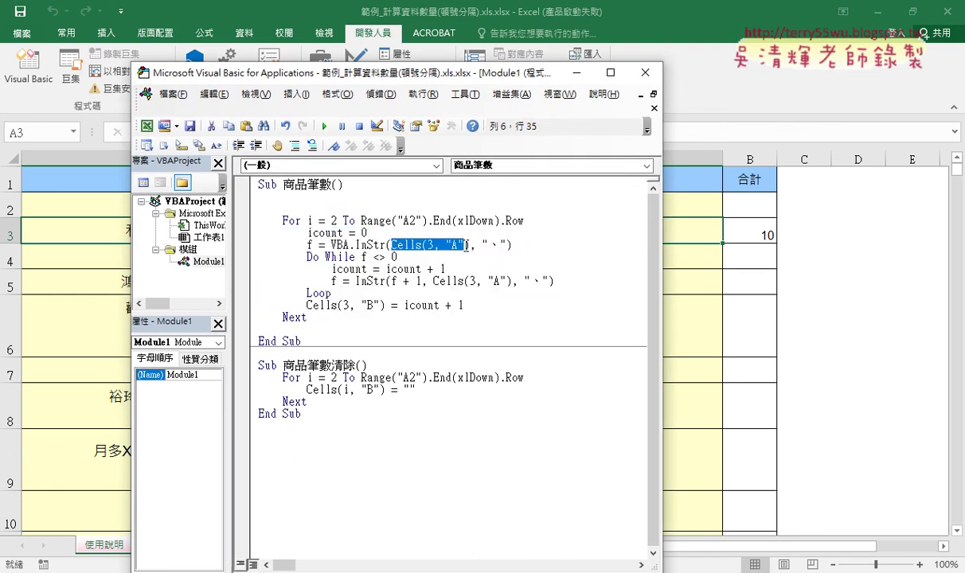
{"action": "double_click", "coordinate": [430, 246]}
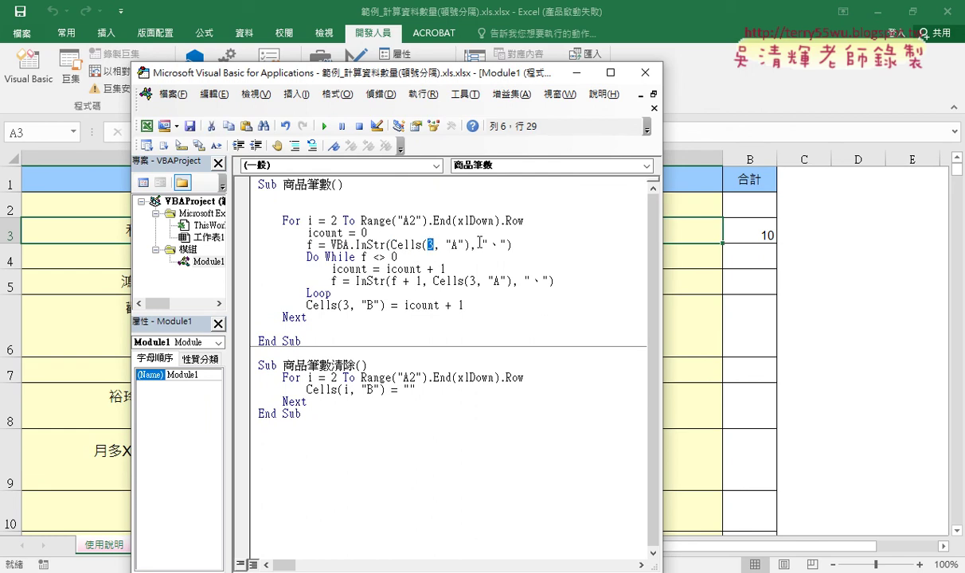
{"action": "type", "text": "i"}
{"action": "double_click", "coordinate": [472, 281]}
{"action": "type", "text": "i"}
{"action": "double_click", "coordinate": [344, 306]}
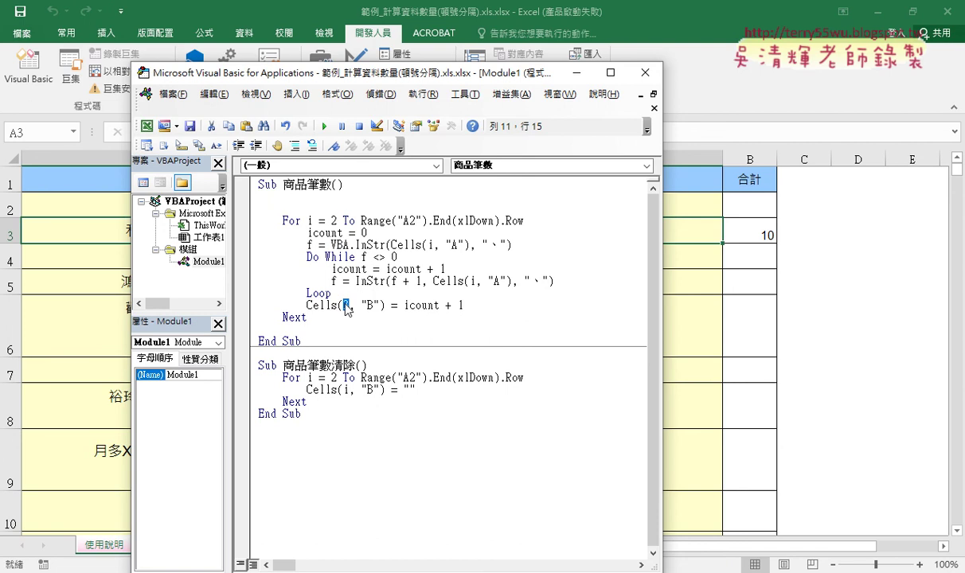
{"action": "type", "text": "i"}
Delete the blank lines before End Sub and after the Sub header.
{"action": "left_click", "coordinate": [338, 322]}
{"action": "key", "text": "Delete"}
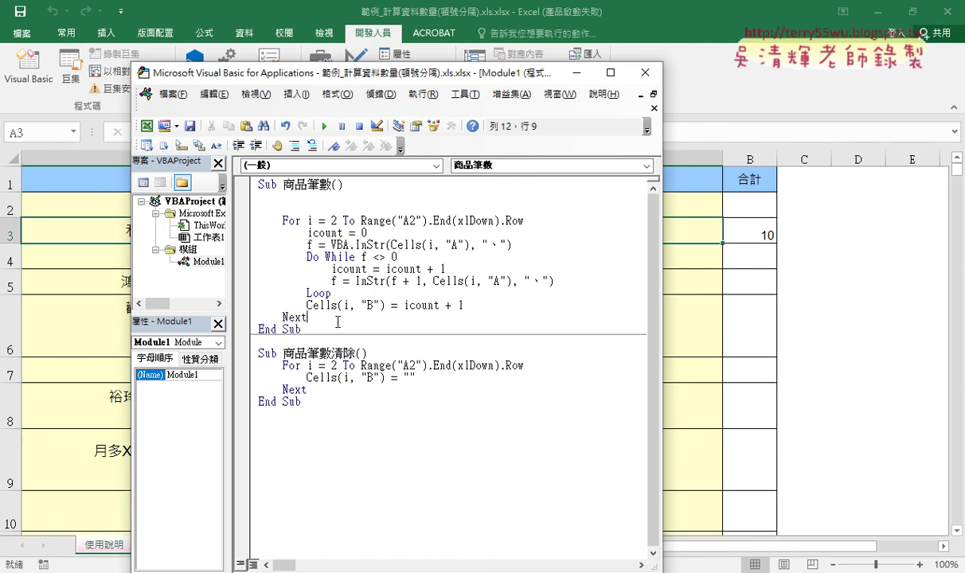
{"action": "left_click", "coordinate": [372, 184]}
{"action": "key", "text": "Delete"}
{"action": "key", "text": "Delete"}
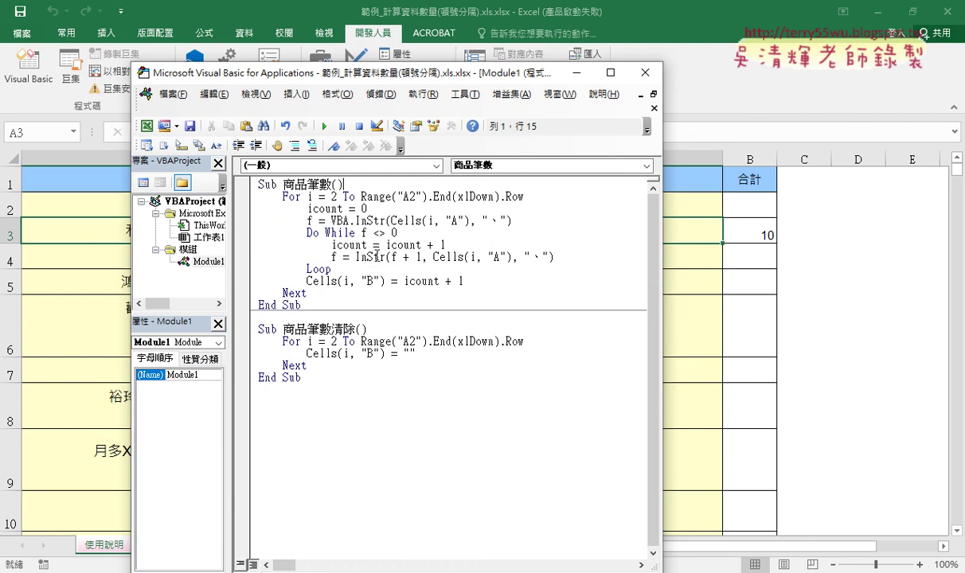
{"action": "left_click", "coordinate": [372, 256]}
Run 商品筆數 and check the counts filled into column B, such as 14 in B6.
{"action": "left_click", "coordinate": [323, 127]}
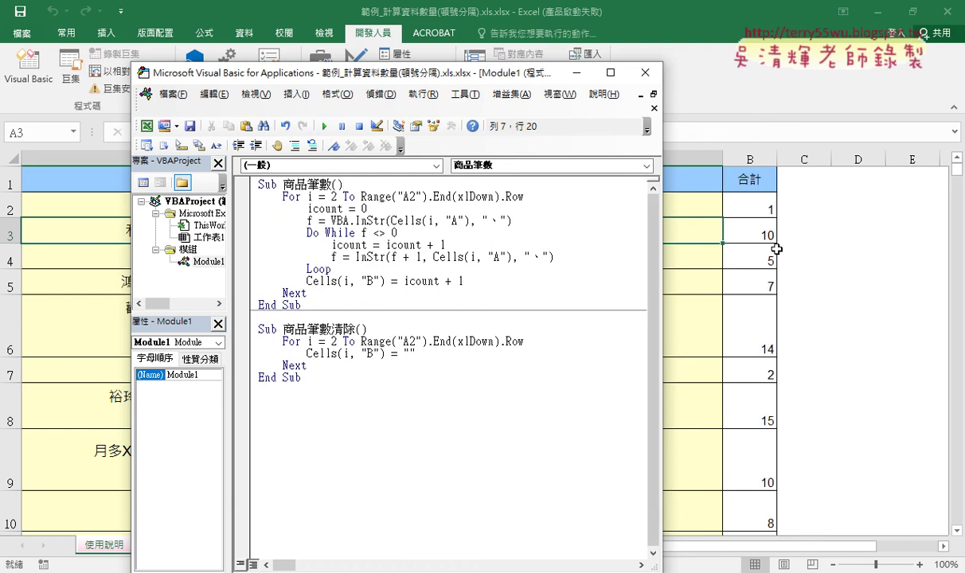
{"action": "left_click", "coordinate": [800, 316]}
{"action": "left_click", "coordinate": [745, 331]}
{"action": "scroll", "coordinate": [662, 350], "scroll_direction": "down", "scroll_amount": 3}
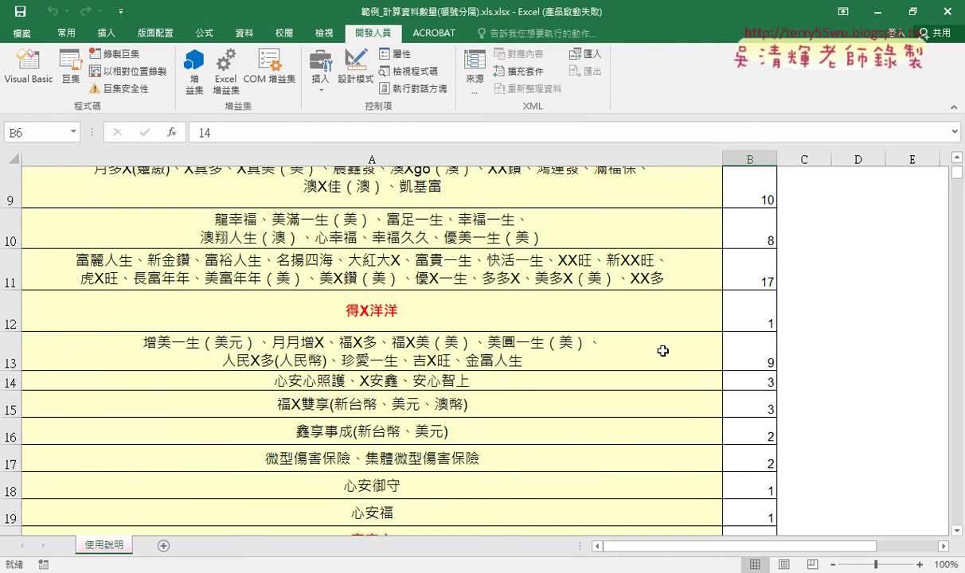
{"action": "scroll", "coordinate": [662, 350], "scroll_direction": "down", "scroll_amount": 2}
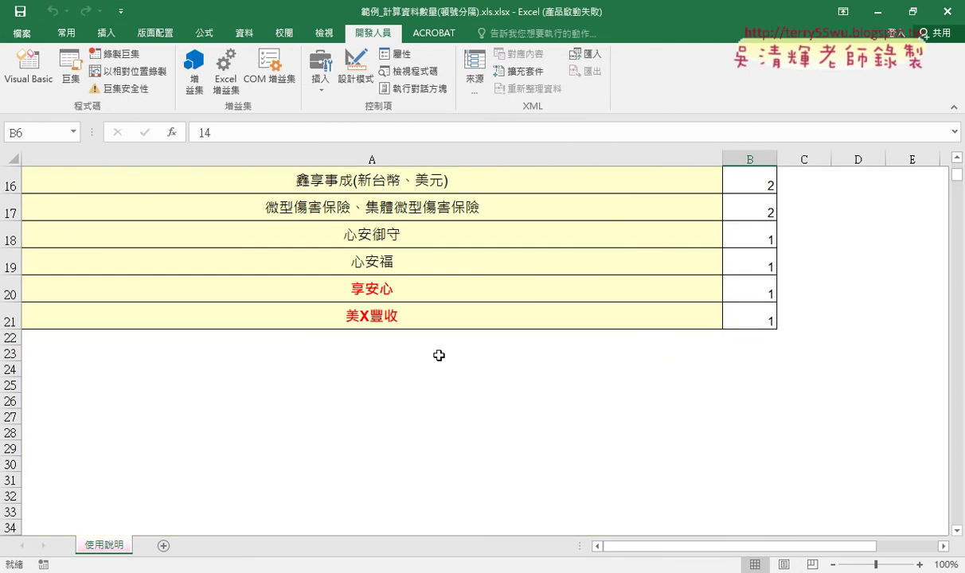
{"action": "scroll", "coordinate": [438, 355], "scroll_direction": "up", "scroll_amount": 1}
{"action": "scroll", "coordinate": [439, 355], "scroll_direction": "up", "scroll_amount": 4}
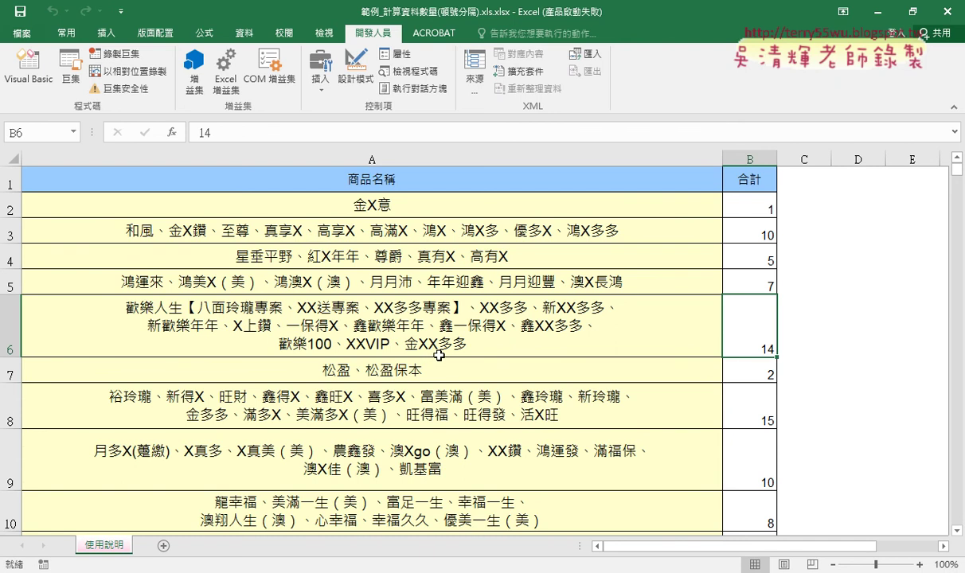
Run the 商品筆數清除 macro from the editor to empty column B again.
{"action": "left_click", "coordinate": [46, 74]}
{"action": "left_click", "coordinate": [449, 356]}
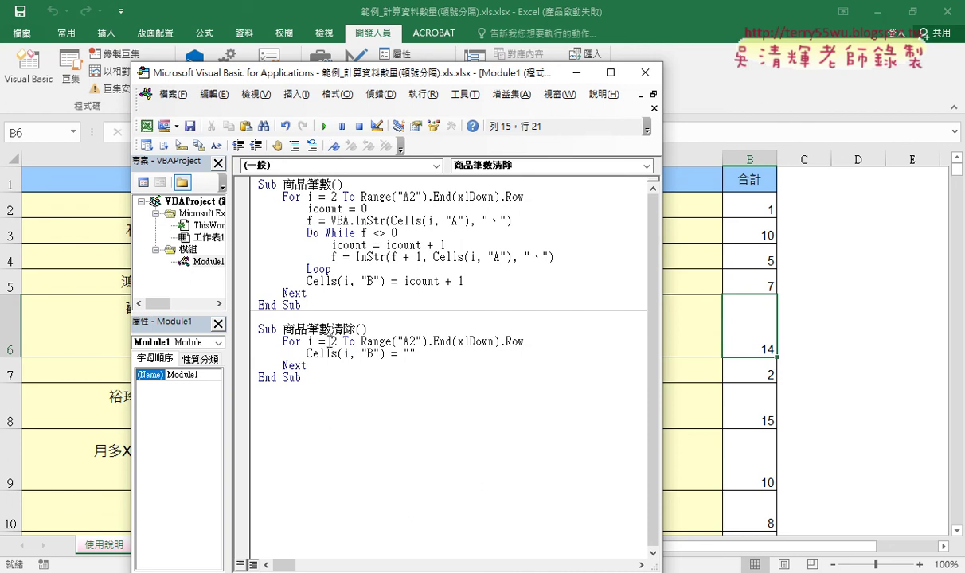
{"action": "left_click_drag", "start_coordinate": [329, 341], "coordinate": [497, 341]}
{"action": "left_click_drag", "start_coordinate": [415, 354], "coordinate": [403, 354]}
{"action": "left_click", "coordinate": [324, 126]}
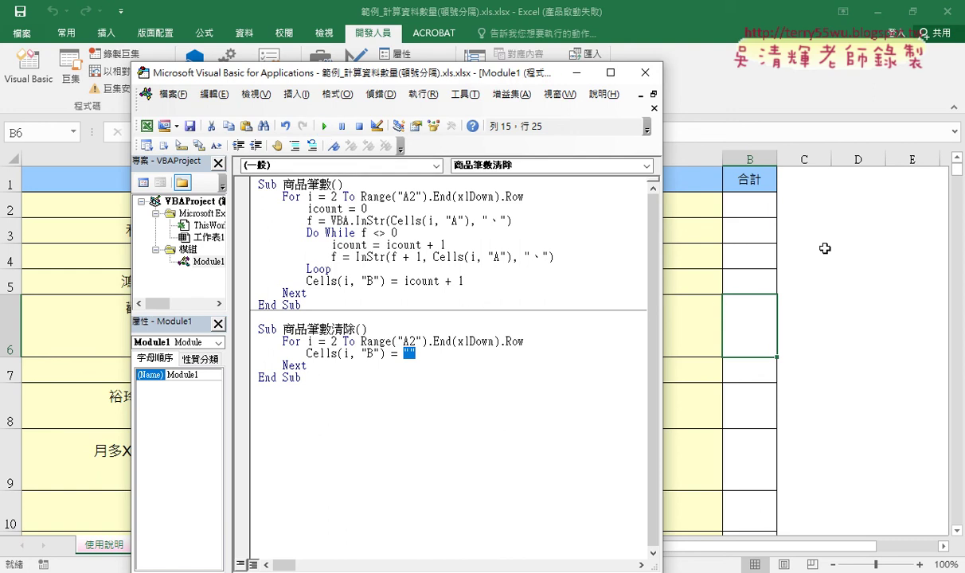
{"action": "left_click", "coordinate": [800, 232]}
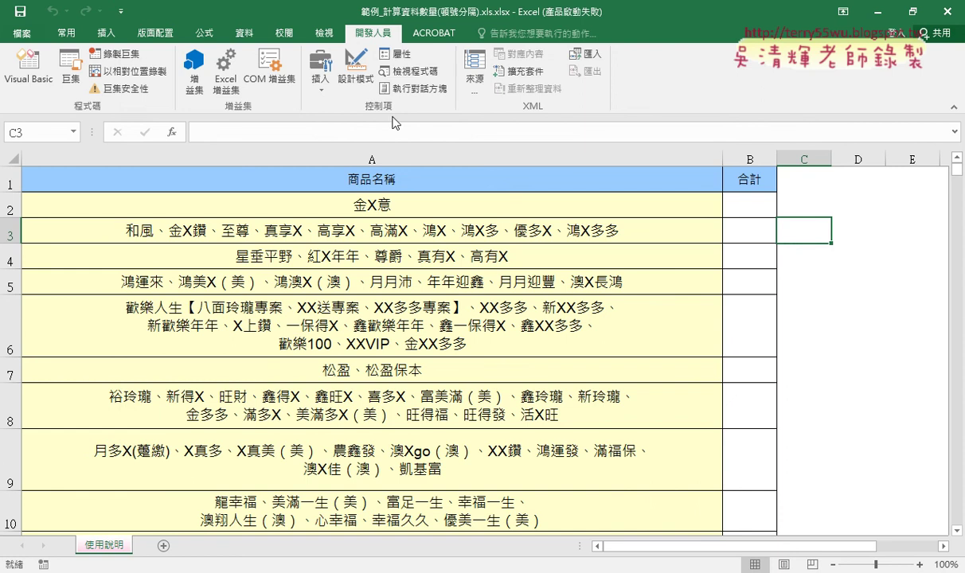
Draw a form button beside the table, assign it 商品筆數, and label it 商品筆數.
{"action": "left_click", "coordinate": [319, 72]}
{"action": "left_click", "coordinate": [315, 124]}
{"action": "left_click_drag", "start_coordinate": [791, 188], "coordinate": [887, 217]}
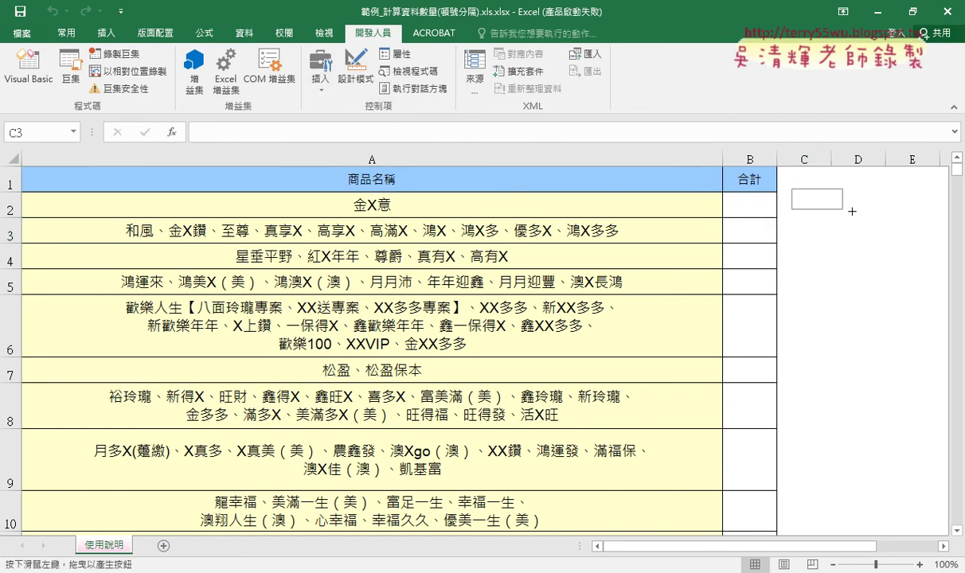
{"action": "left_click", "coordinate": [354, 188]}
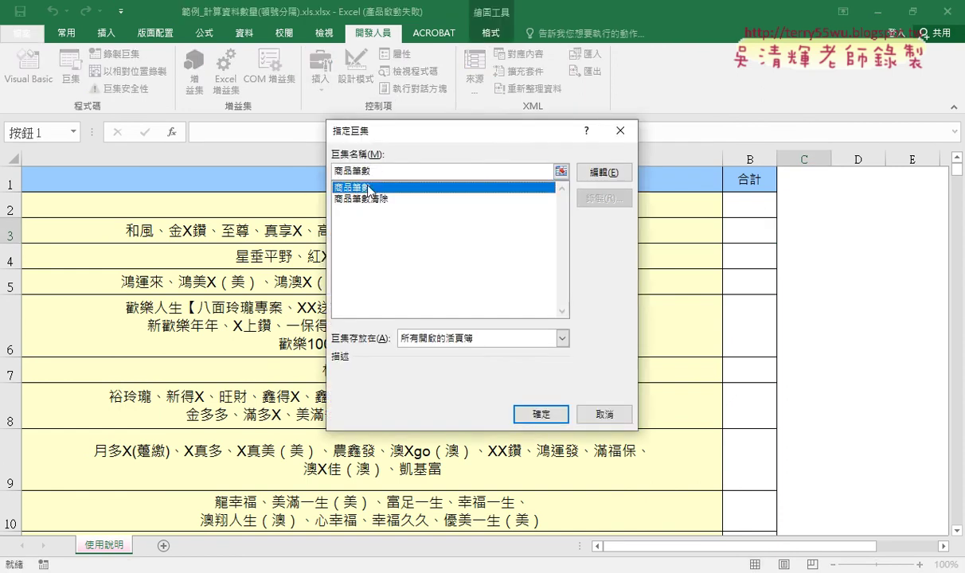
{"action": "left_click", "coordinate": [540, 414]}
{"action": "left_click", "coordinate": [834, 201]}
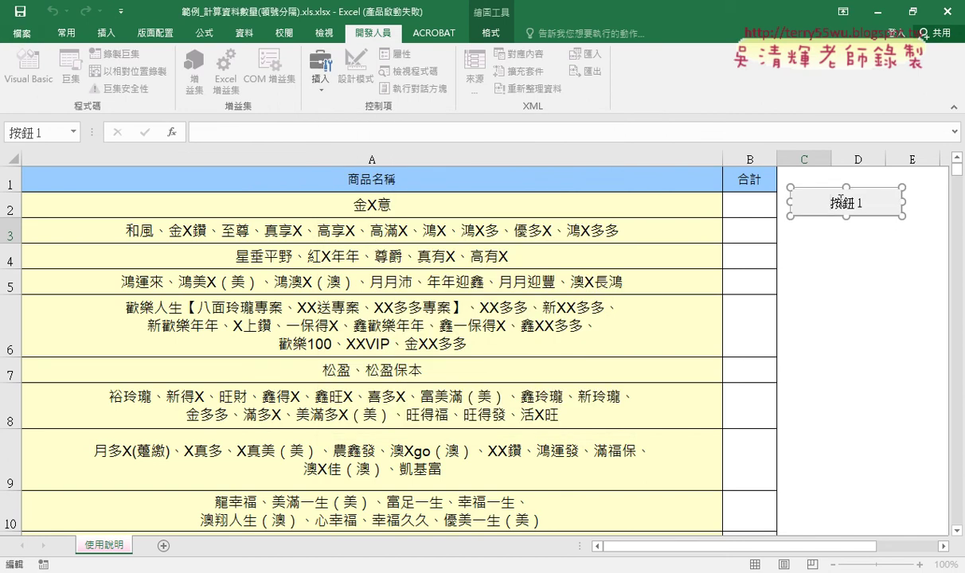
{"action": "key", "text": "ctrl+a"}
{"action": "key", "text": "BackSpace"}
{"action": "type", "text": "商品筆數"}
{"action": "left_click", "coordinate": [856, 255]}
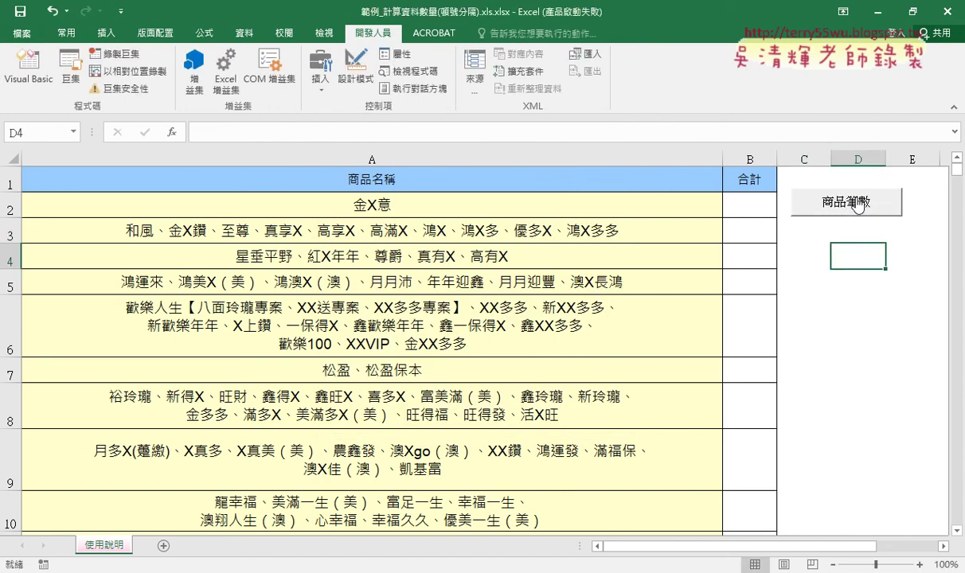
Duplicate the button below, assign it the 商品筆數清除 macro, and relabel it 商品筆數清除.
{"action": "right_click", "coordinate": [809, 199]}
{"action": "key", "text": "Escape"}
{"action": "left_click_drag", "start_coordinate": [799, 225], "coordinate": [799, 277], "text": "ctrl"}
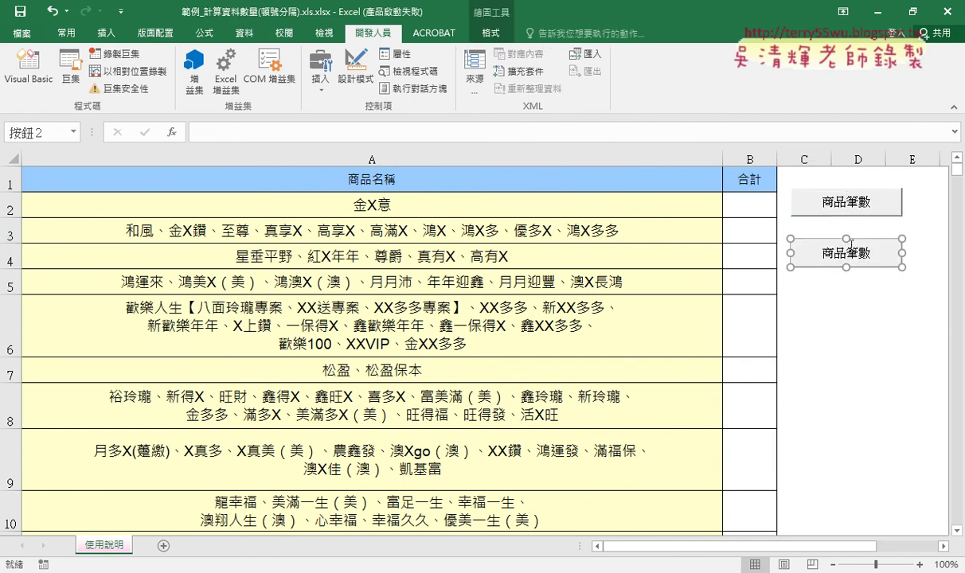
{"action": "left_click_drag", "start_coordinate": [804, 235], "coordinate": [852, 227]}
{"action": "right_click", "coordinate": [806, 218]}
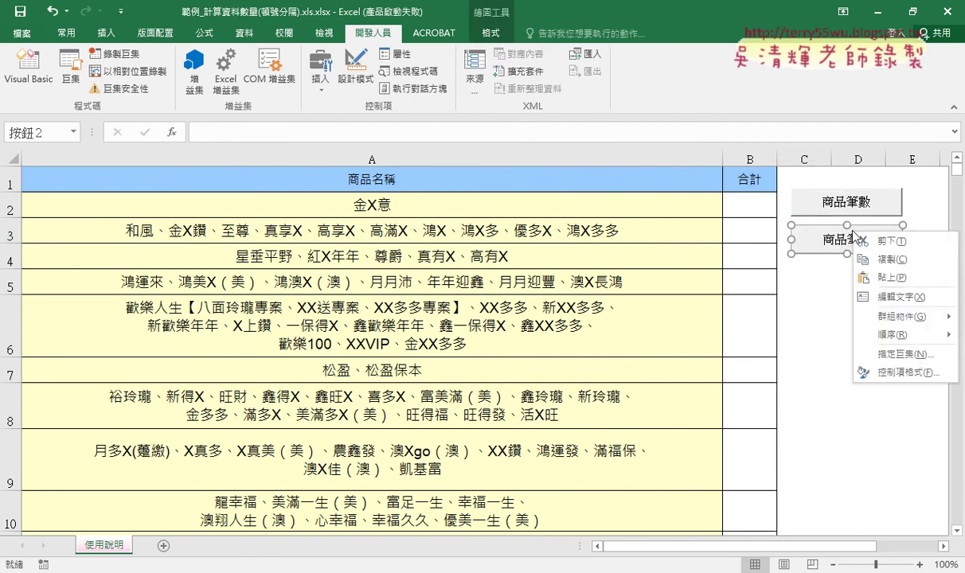
{"action": "left_click", "coordinate": [856, 336]}
{"action": "left_click", "coordinate": [691, 257]}
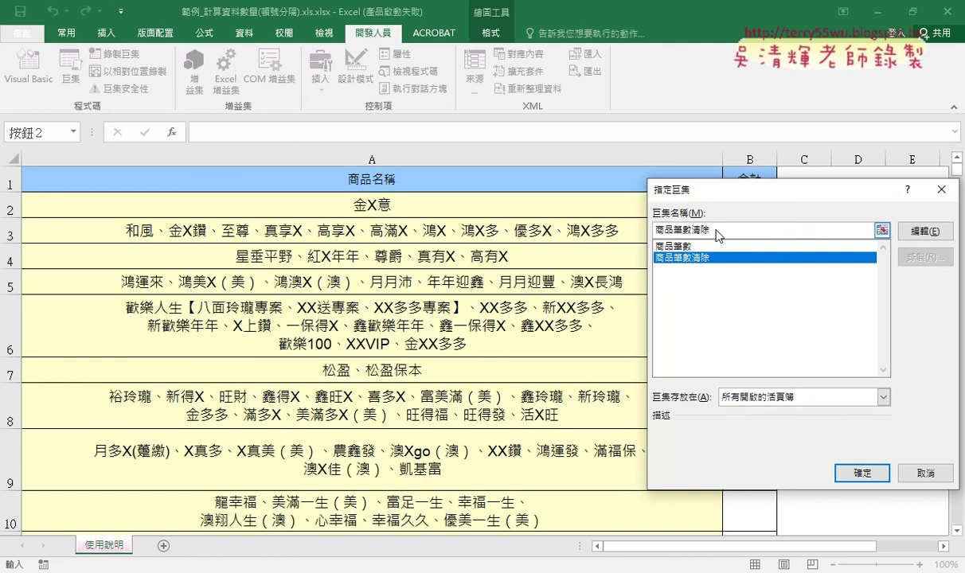
{"action": "left_click", "coordinate": [861, 475]}
{"action": "left_click", "coordinate": [784, 233]}
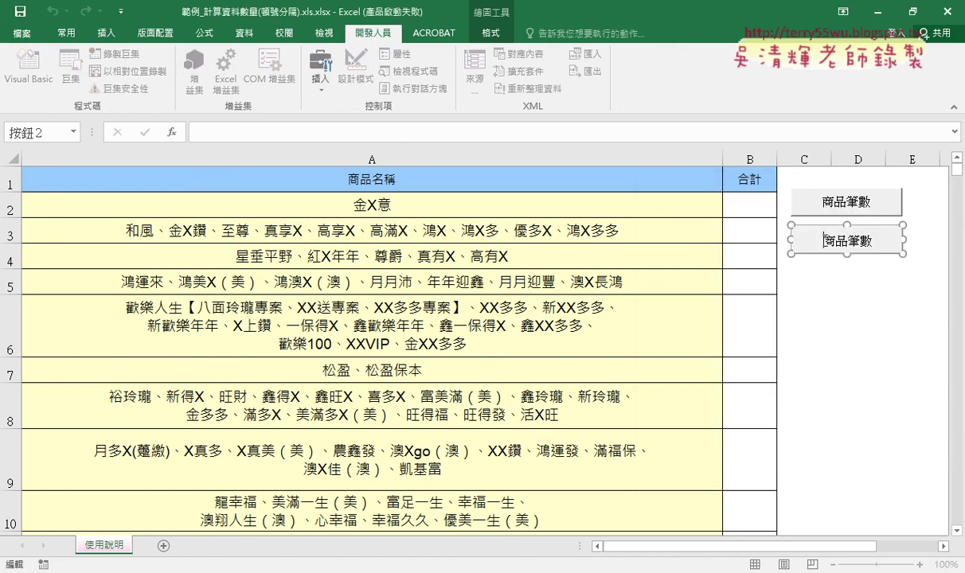
{"action": "key", "text": "Delete"}
{"action": "key", "text": "Delete"}
{"action": "key", "text": "Delete"}
{"action": "key", "text": "Delete"}
{"action": "type", "text": "商品筆數清除"}
{"action": "left_click", "coordinate": [864, 326]}
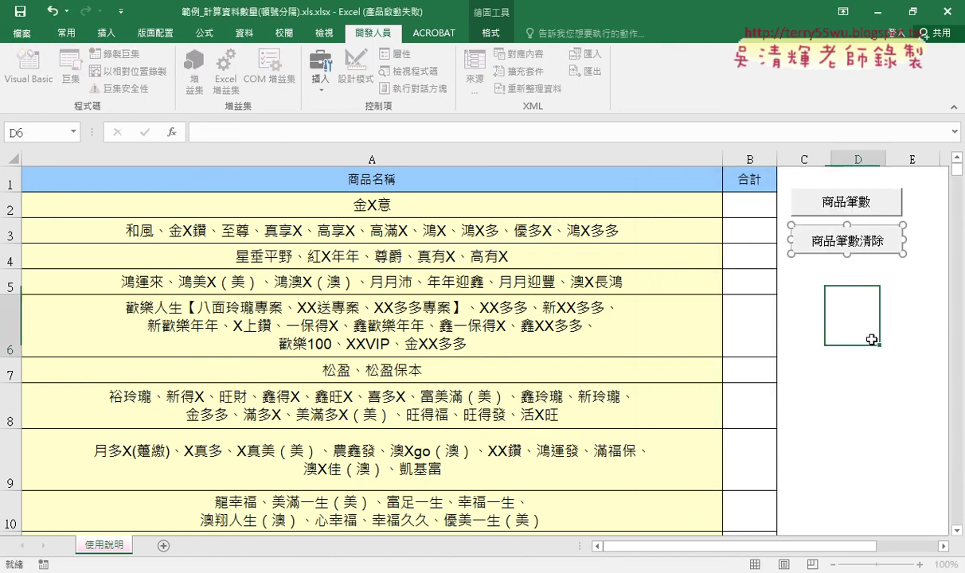
Test the buttons by filling, clearing, then refilling column B with the counts.
{"action": "left_click", "coordinate": [823, 209]}
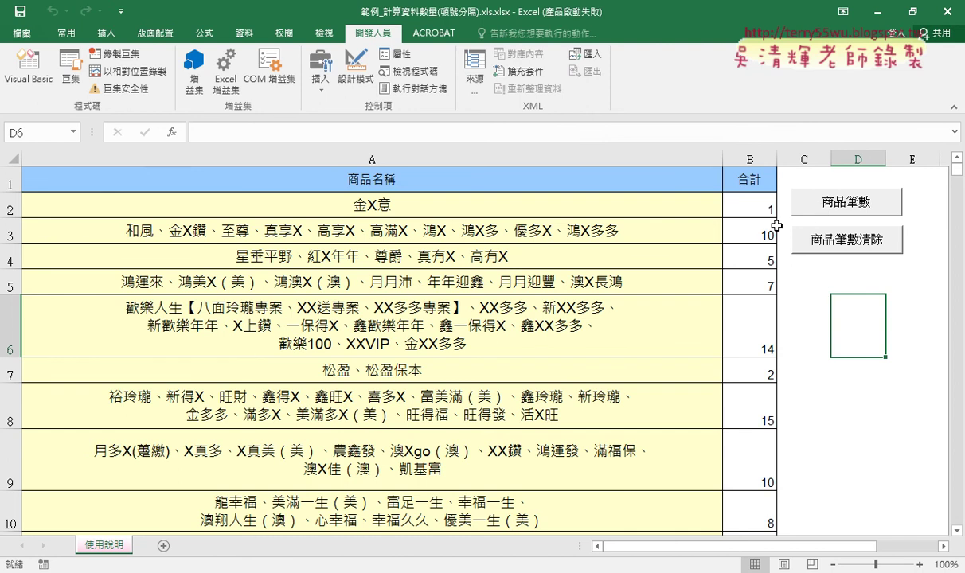
{"action": "left_click", "coordinate": [850, 245]}
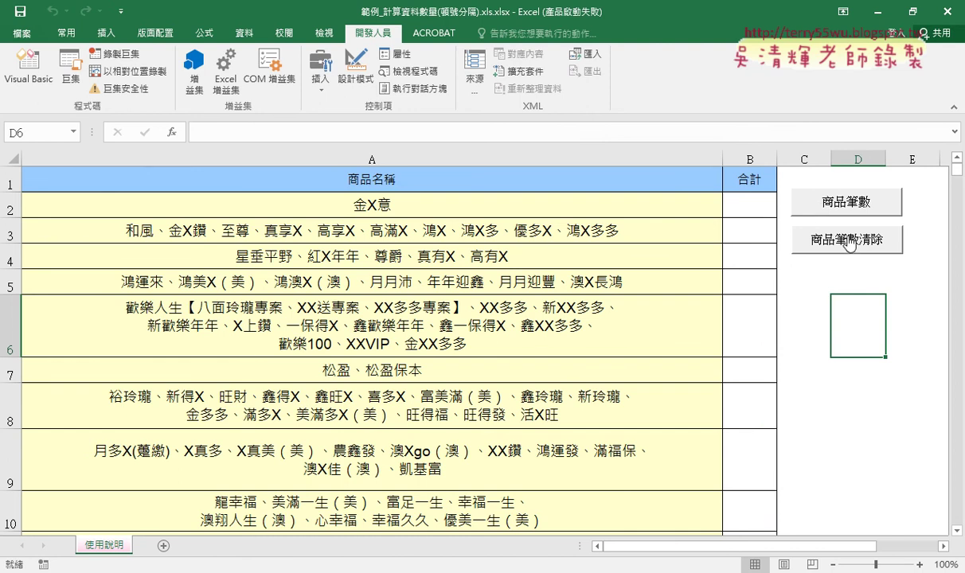
{"action": "left_click", "coordinate": [812, 204]}
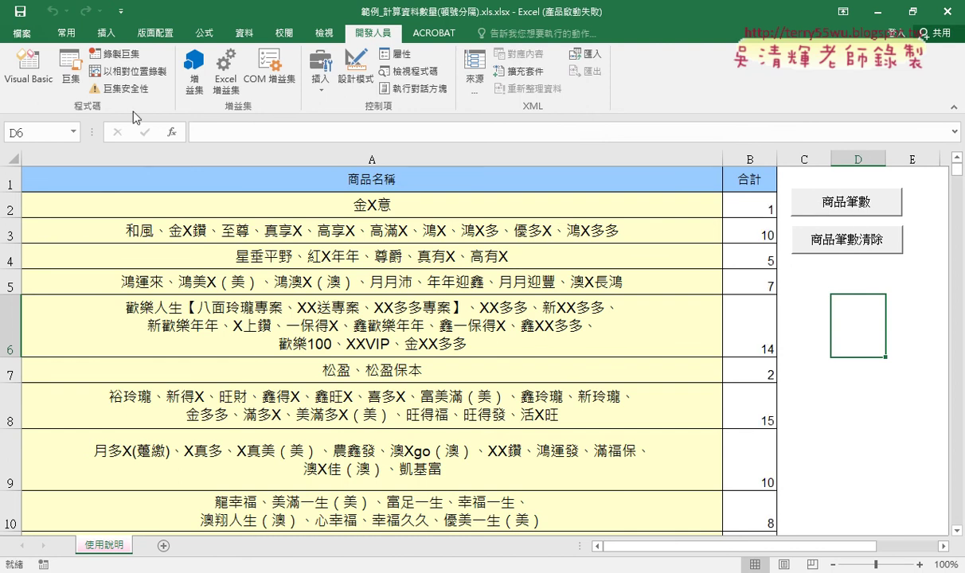
Reopen Visual Basic and highlight the counting macro's loop body for review.
{"action": "left_click", "coordinate": [28, 68]}
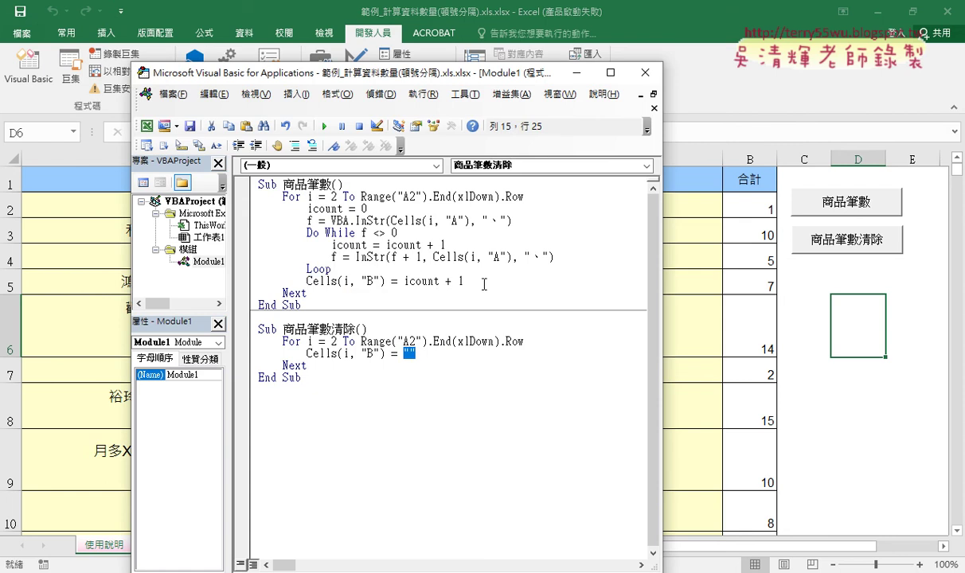
{"action": "left_click_drag", "start_coordinate": [485, 284], "coordinate": [238, 213]}
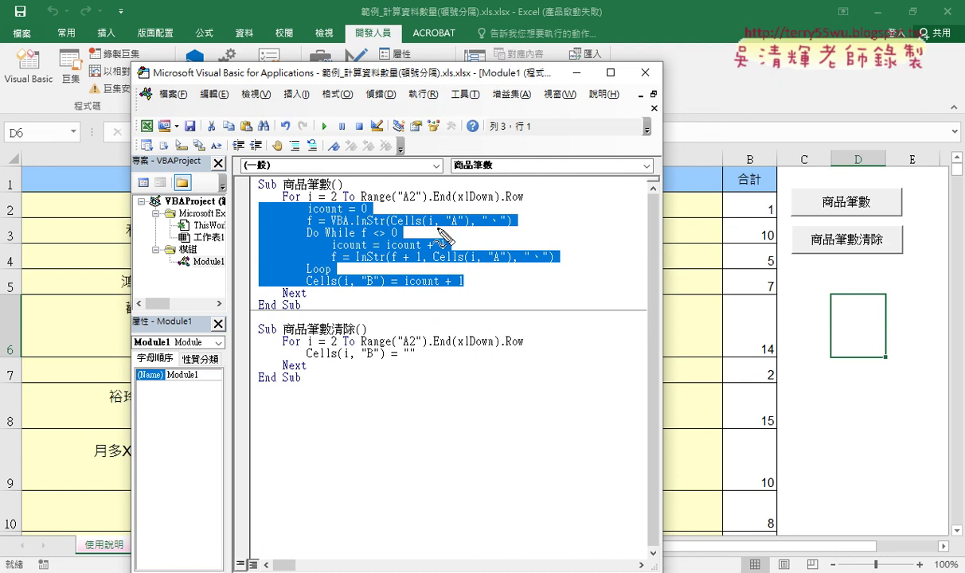
{"action": "left_click_drag", "start_coordinate": [426, 226], "coordinate": [438, 227]}
{"action": "left_click_drag", "start_coordinate": [469, 265], "coordinate": [481, 265]}
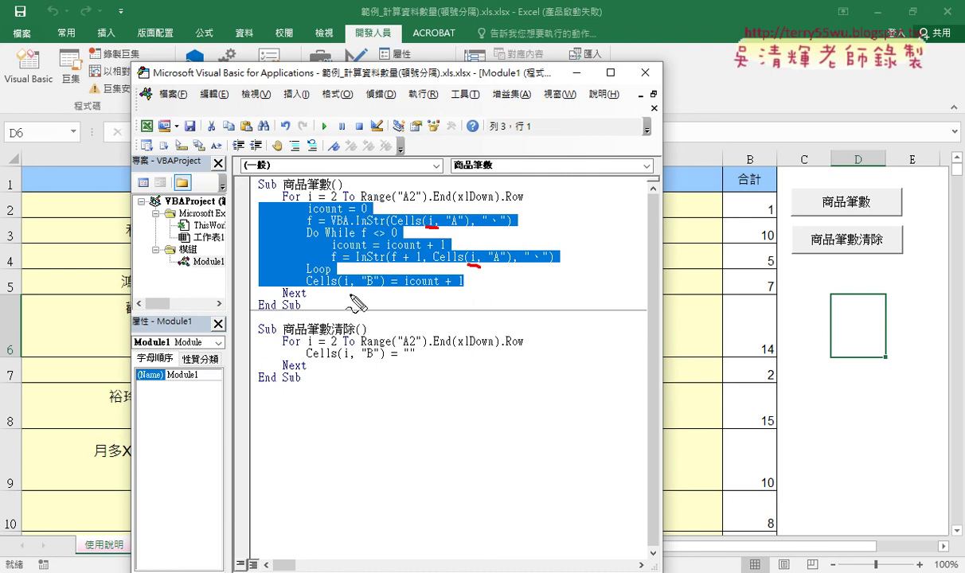
{"action": "left_click_drag", "start_coordinate": [354, 287], "coordinate": [339, 288]}
{"action": "mouse_move", "coordinate": [586, 193]}
{"action": "left_mouse_down"}
{"action": "mouse_move", "coordinate": [603, 202]}
{"action": "mouse_move", "coordinate": [586, 213]}
{"action": "mouse_move", "coordinate": [607, 235]}
{"action": "left_mouse_up"}
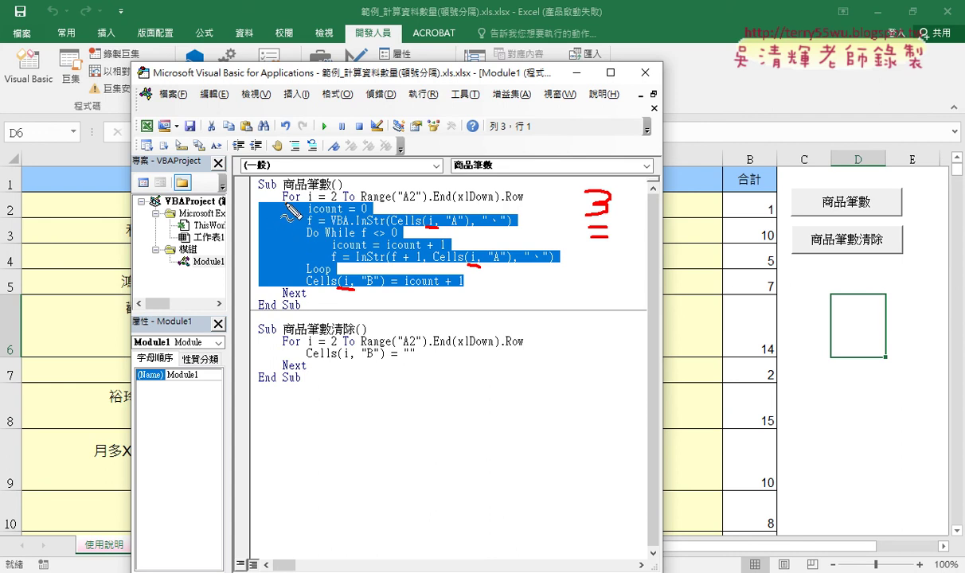
{"action": "mouse_move", "coordinate": [755, 190]}
{"action": "left_mouse_down"}
{"action": "mouse_move", "coordinate": [790, 189]}
{"action": "mouse_move", "coordinate": [774, 253]}
{"action": "left_mouse_up"}
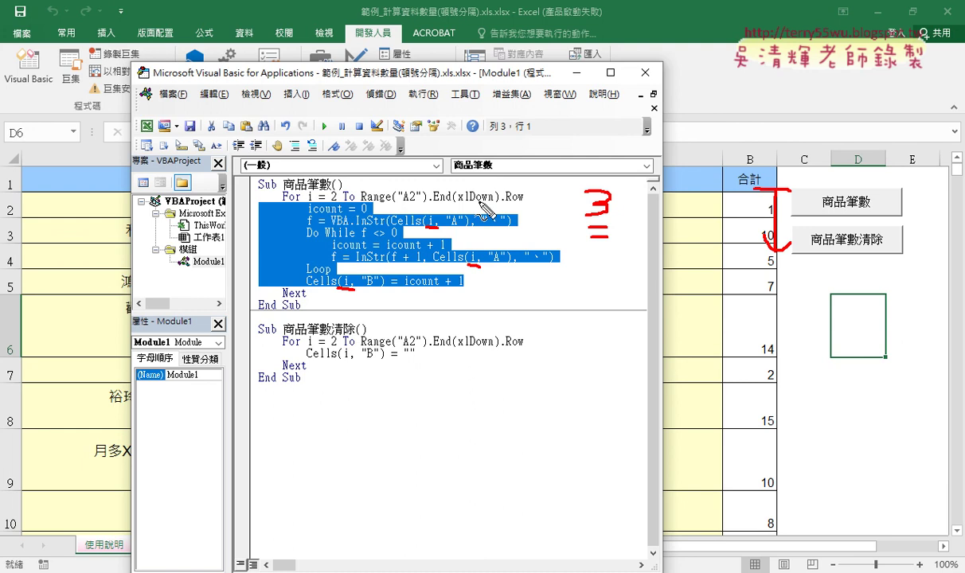